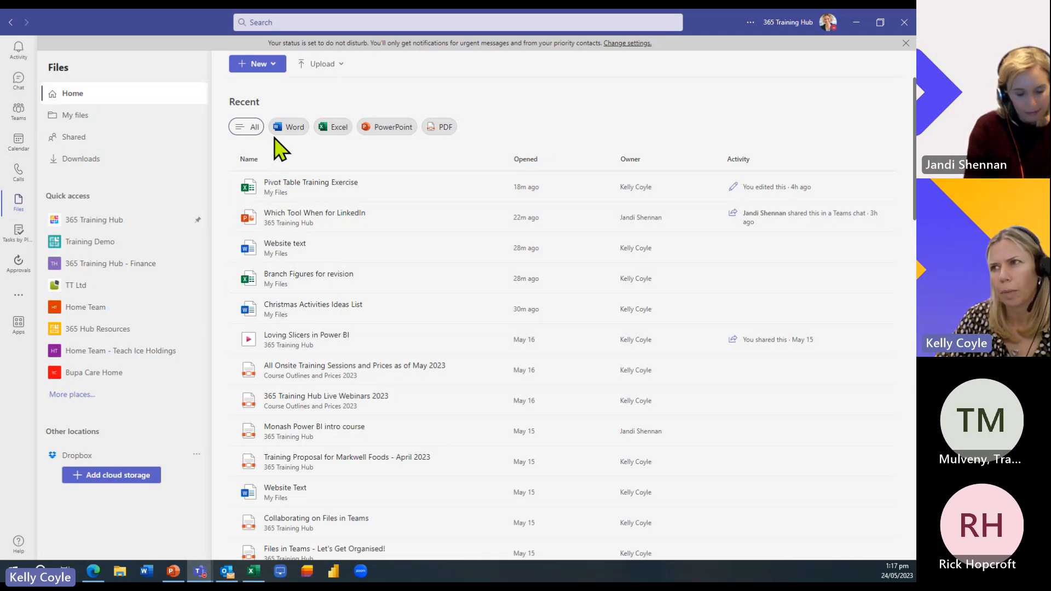
{"action": "left_click", "coordinate": [289, 128]}
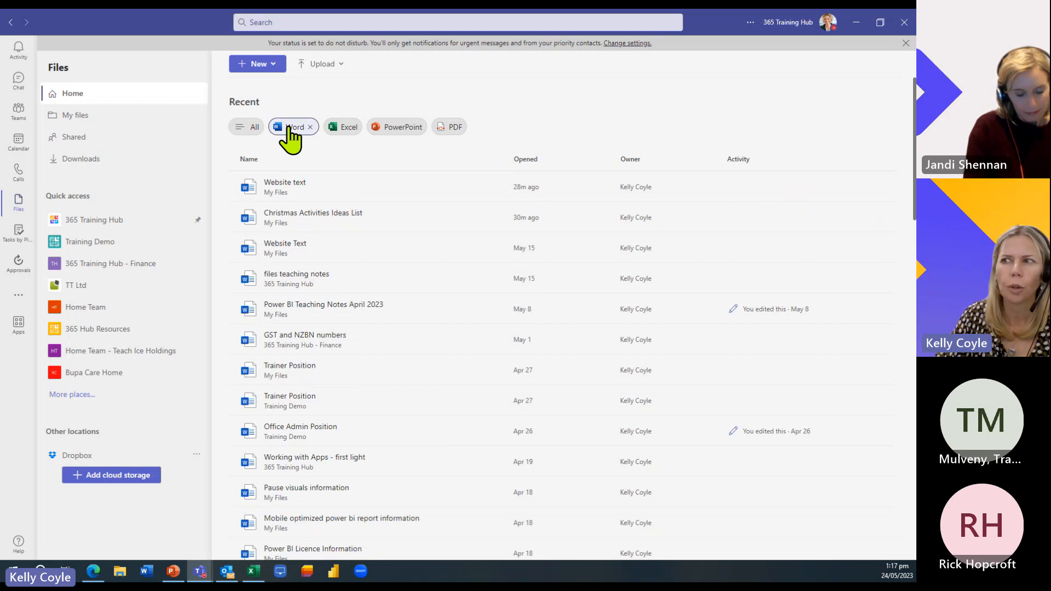
{"action": "left_click", "coordinate": [339, 128]}
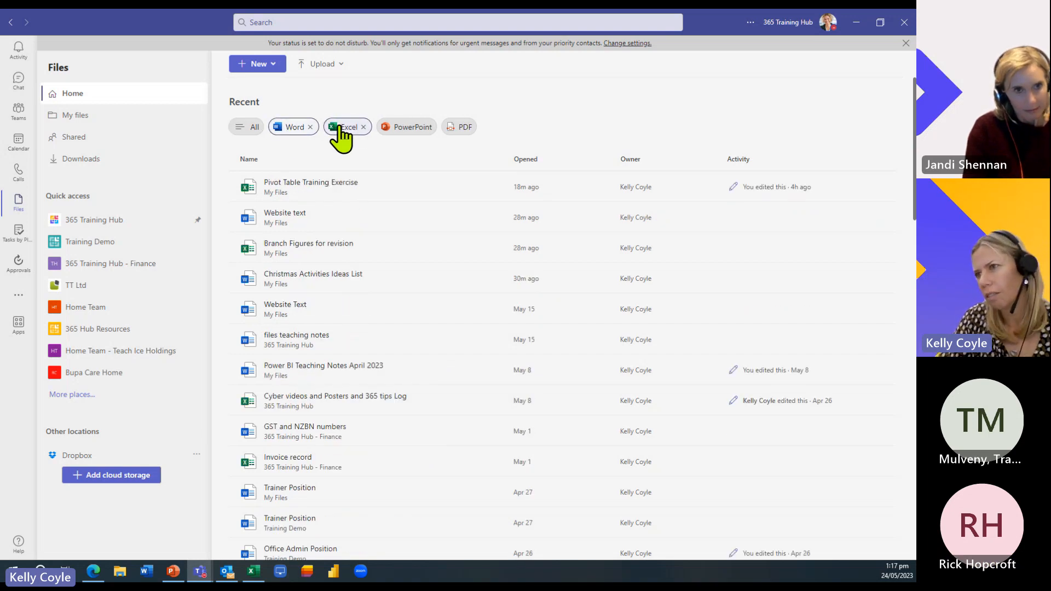
{"action": "left_click", "coordinate": [341, 130]}
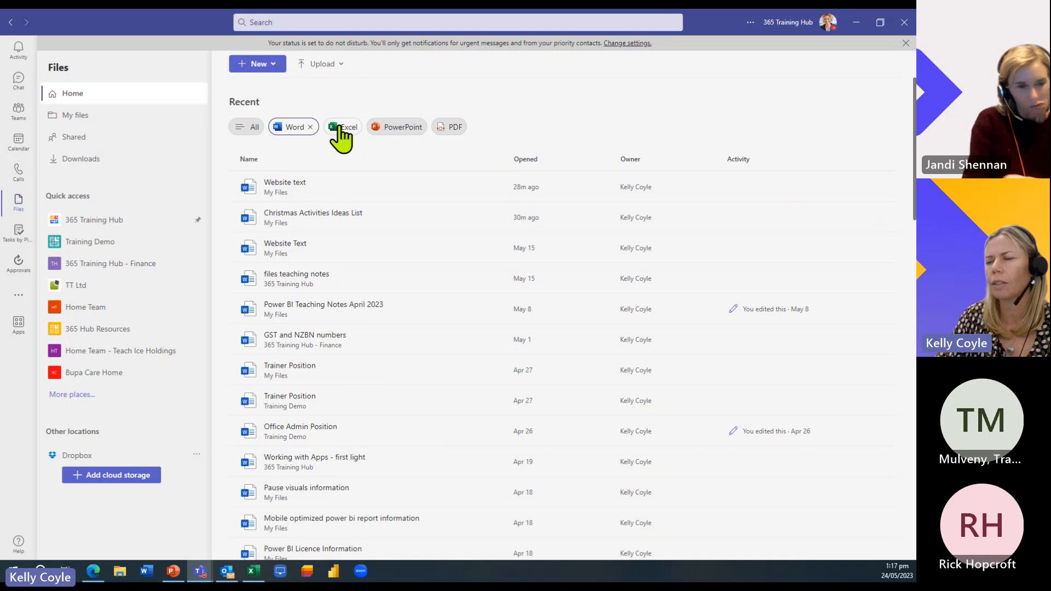
{"action": "left_click", "coordinate": [339, 128]}
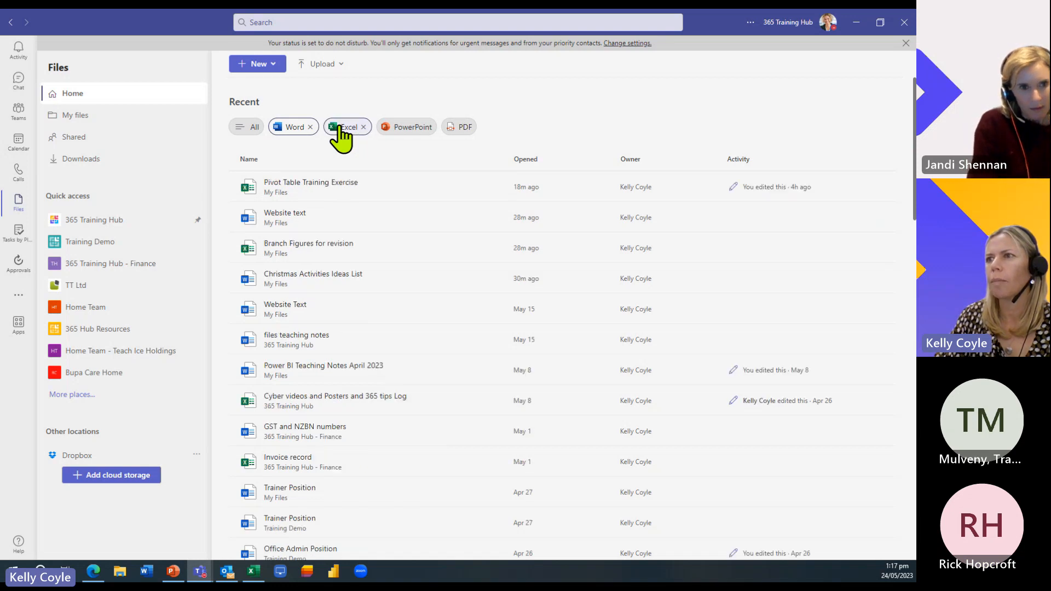
{"action": "left_click", "coordinate": [242, 129]}
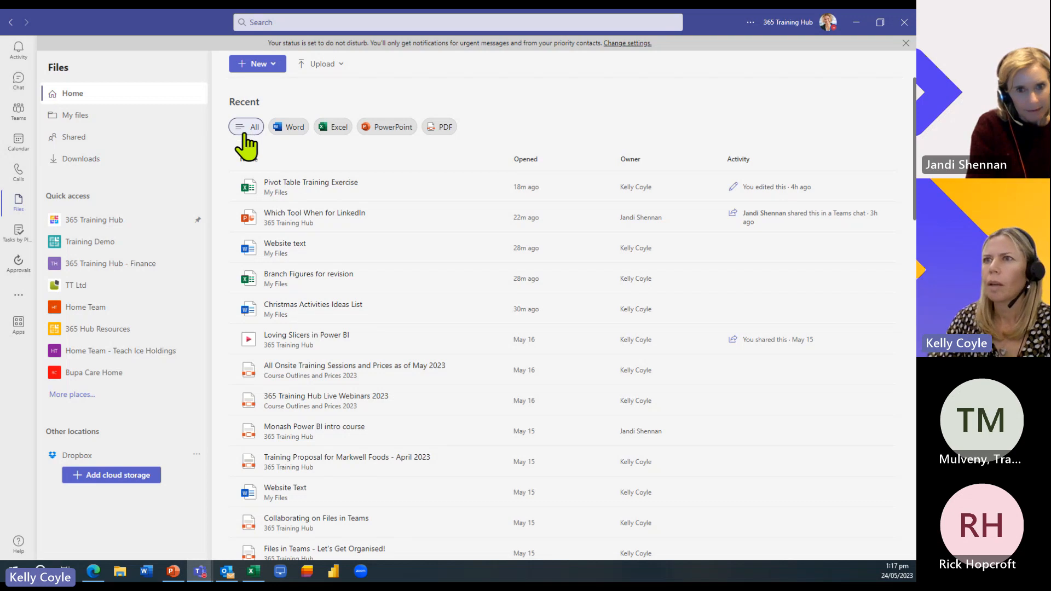
- Show Details for Christmas Activities Ideas List.docx under Shared by you: one view, four people with access
{"action": "left_click", "coordinate": [82, 143]}
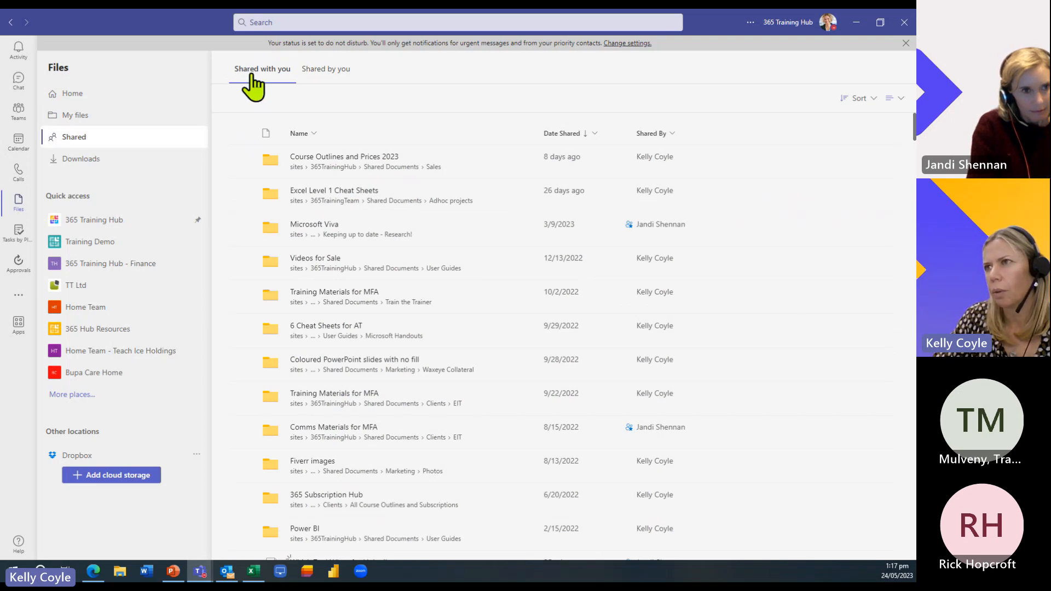
{"action": "left_click", "coordinate": [345, 70]}
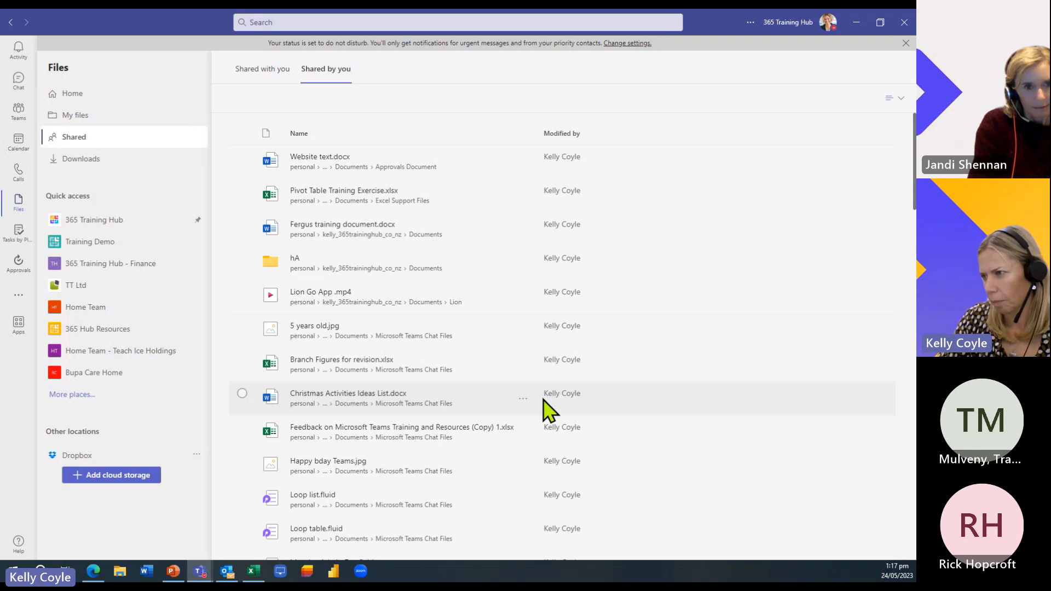
{"action": "left_click", "coordinate": [524, 402]}
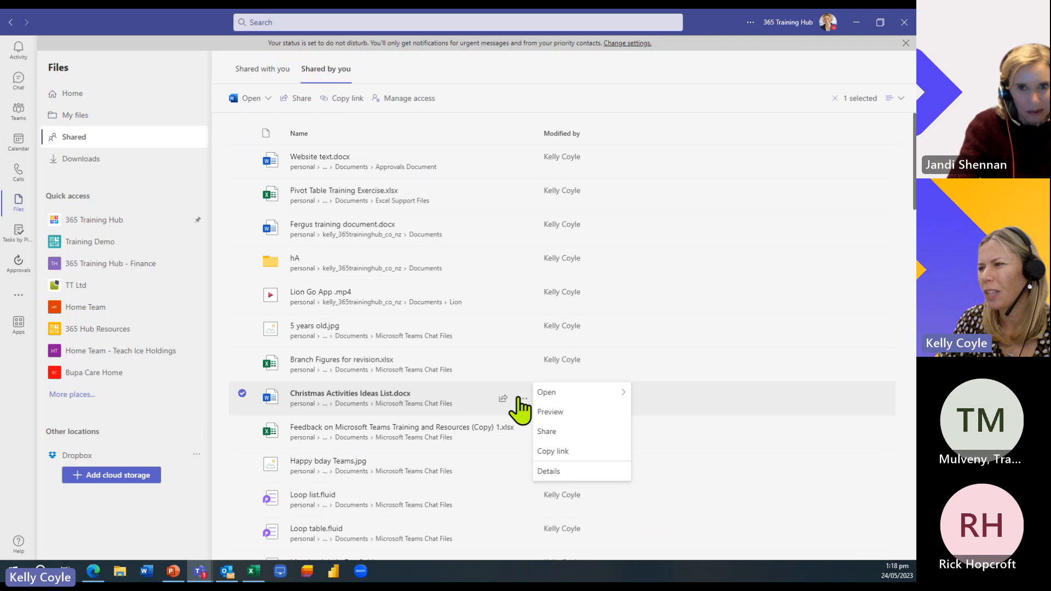
{"action": "left_click", "coordinate": [564, 472]}
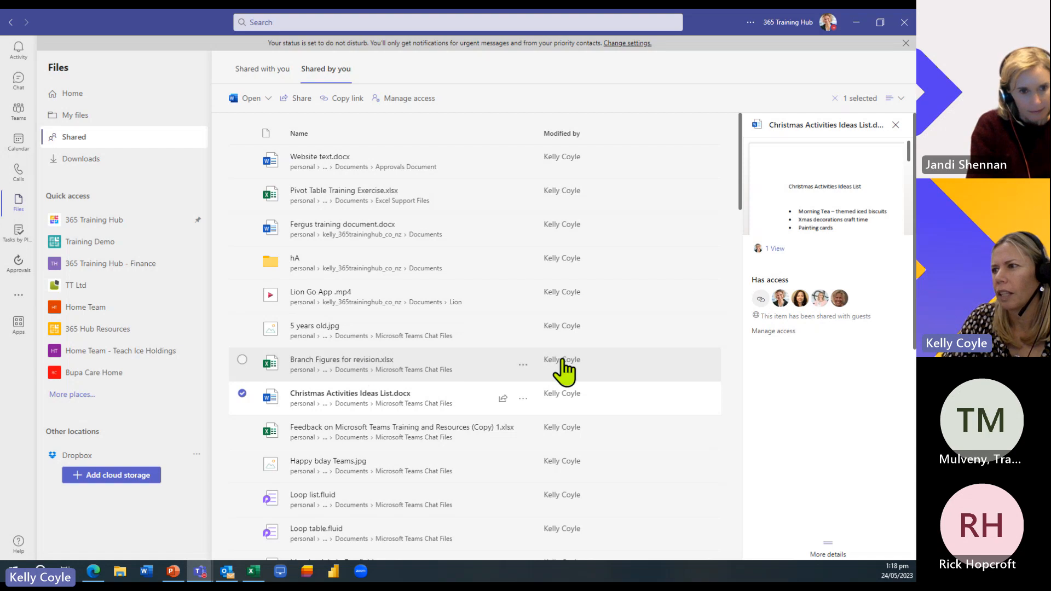
- Show Branch Figures for revision.xlsx details and review its access list without changing anything
{"action": "left_click", "coordinate": [523, 365]}
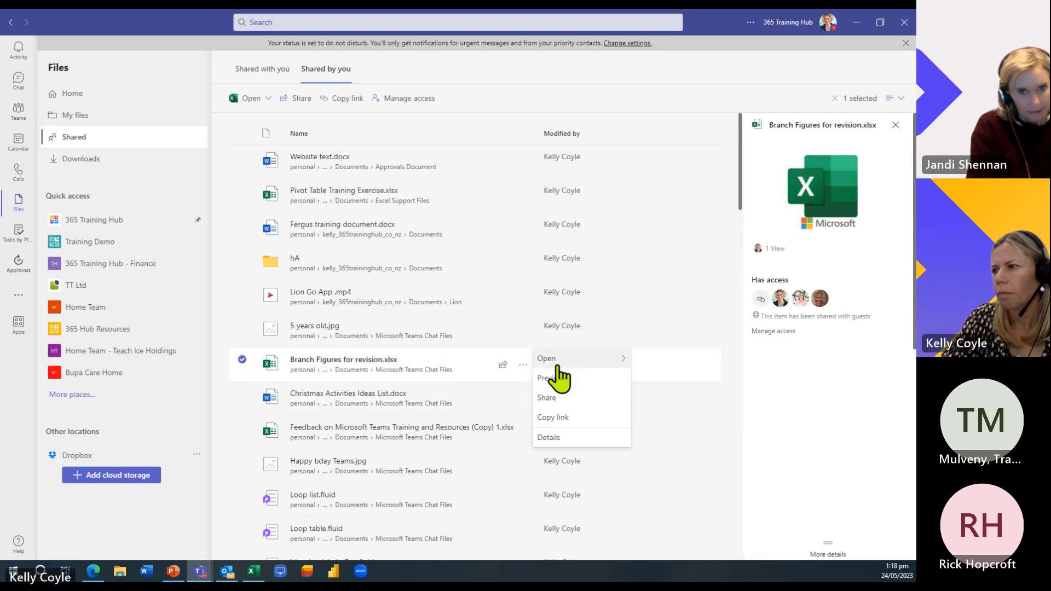
{"action": "left_click", "coordinate": [548, 437]}
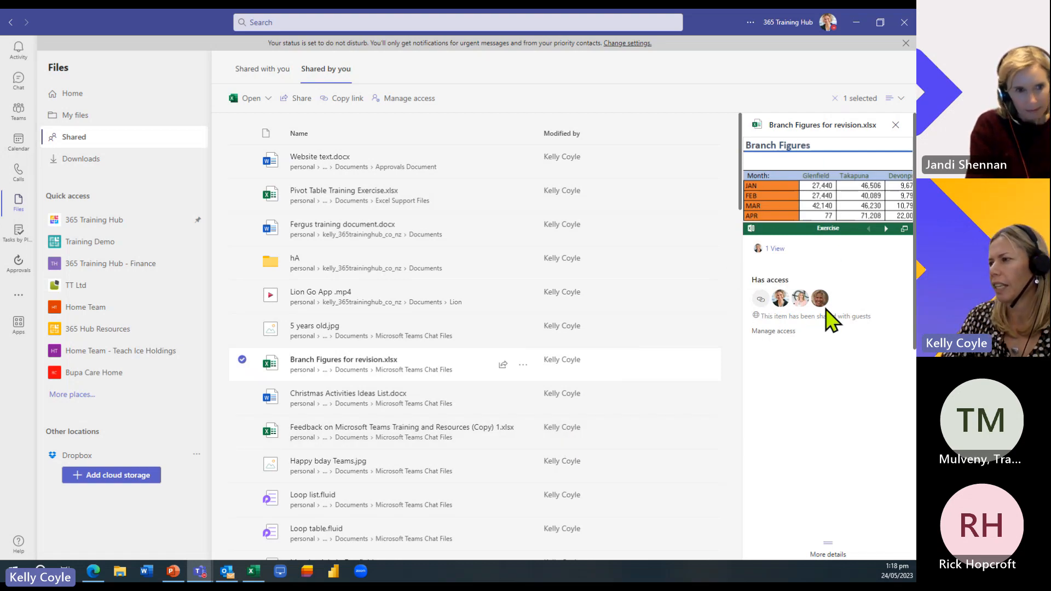
{"action": "left_click", "coordinate": [780, 330]}
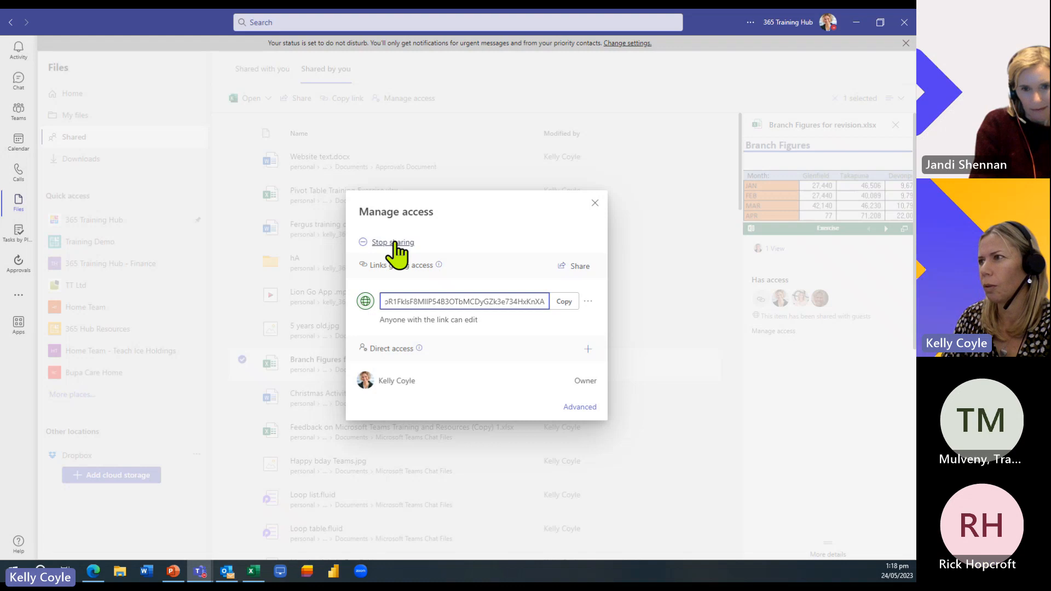
{"action": "left_click", "coordinate": [595, 204]}
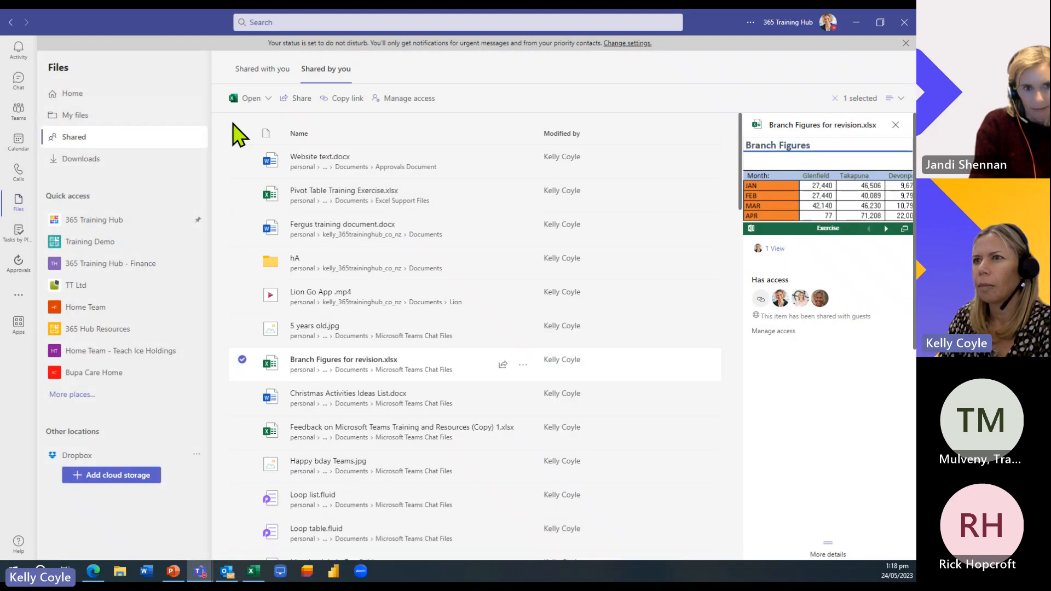
- Copy an editable link to Pivot Table Training Exercise.xlsx from My files > Excel Support Files
{"action": "left_click", "coordinate": [77, 116]}
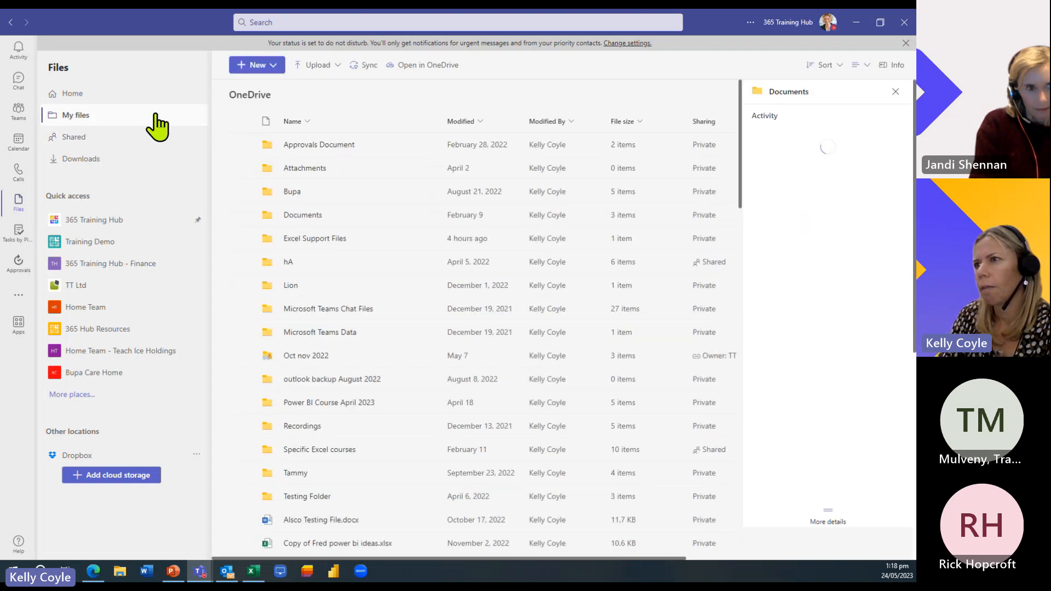
{"action": "double_click", "coordinate": [311, 244]}
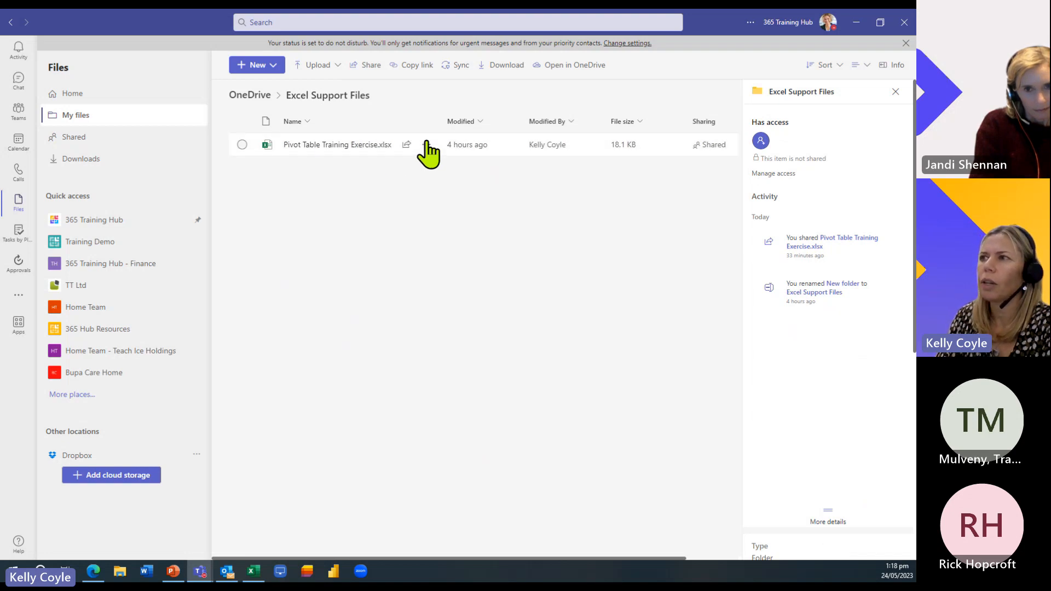
{"action": "left_click", "coordinate": [426, 144]}
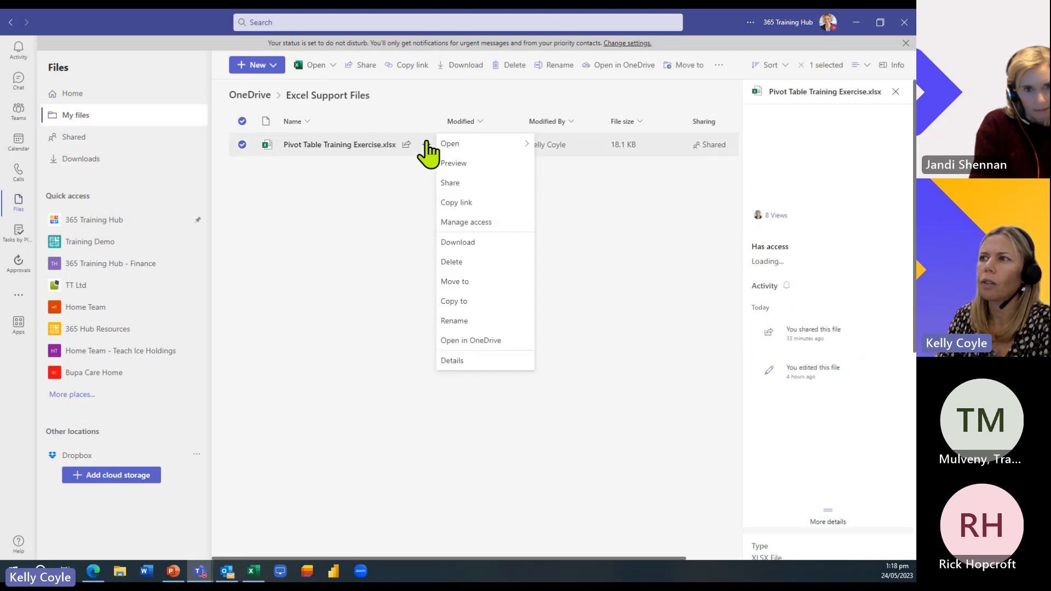
{"action": "left_click", "coordinate": [474, 204]}
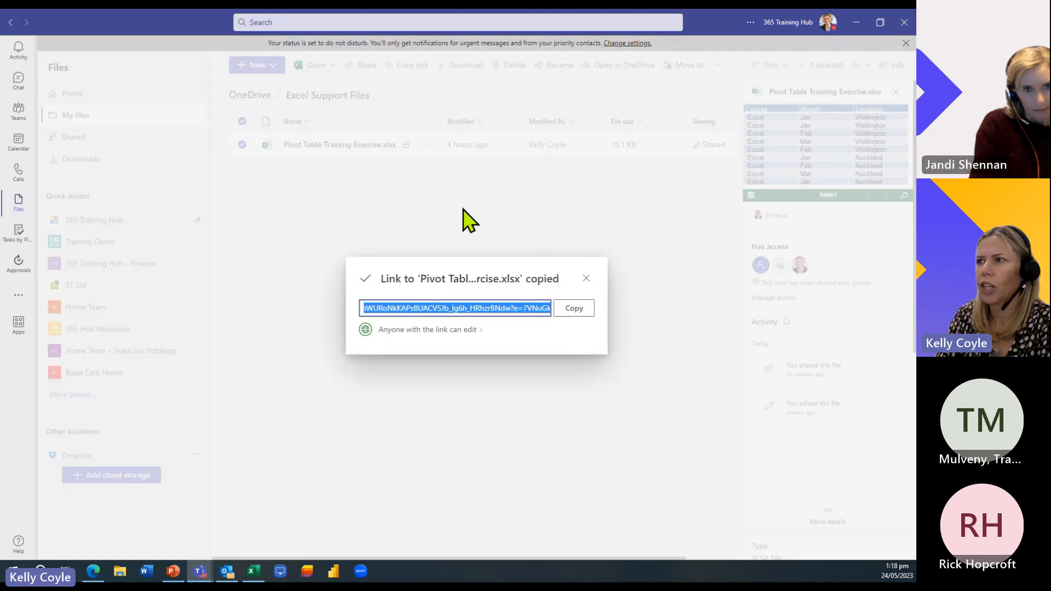
{"action": "left_click", "coordinate": [581, 310]}
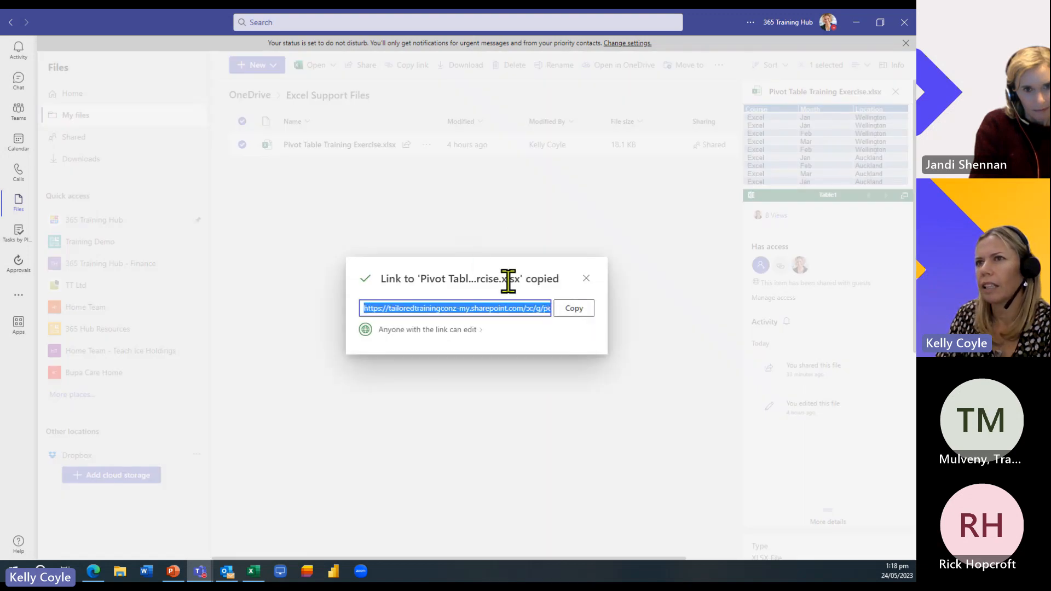
{"action": "left_click", "coordinate": [18, 83]}
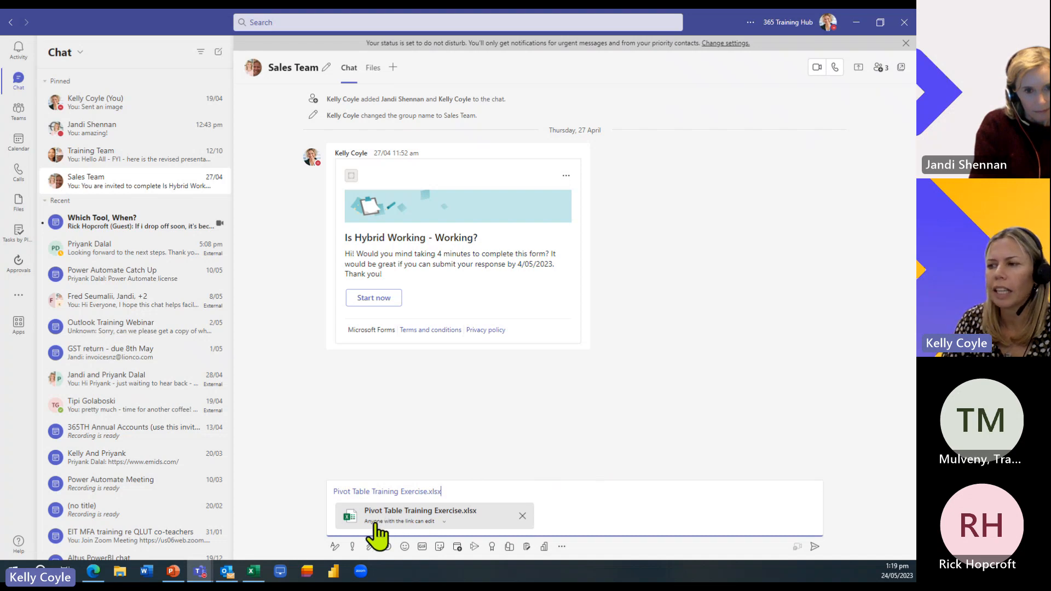
- Keep the Pivot Table link at Can edit and send it to the Sales Team chat
{"action": "left_click", "coordinate": [447, 523]}
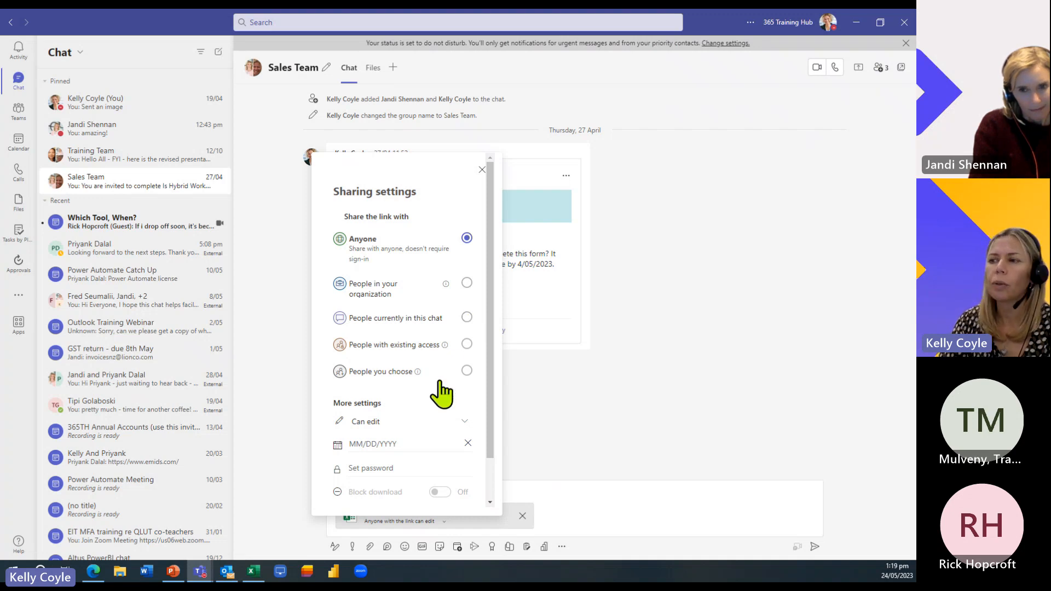
{"action": "scroll", "coordinate": [418, 451], "scroll_direction": "down", "scroll_amount": 2}
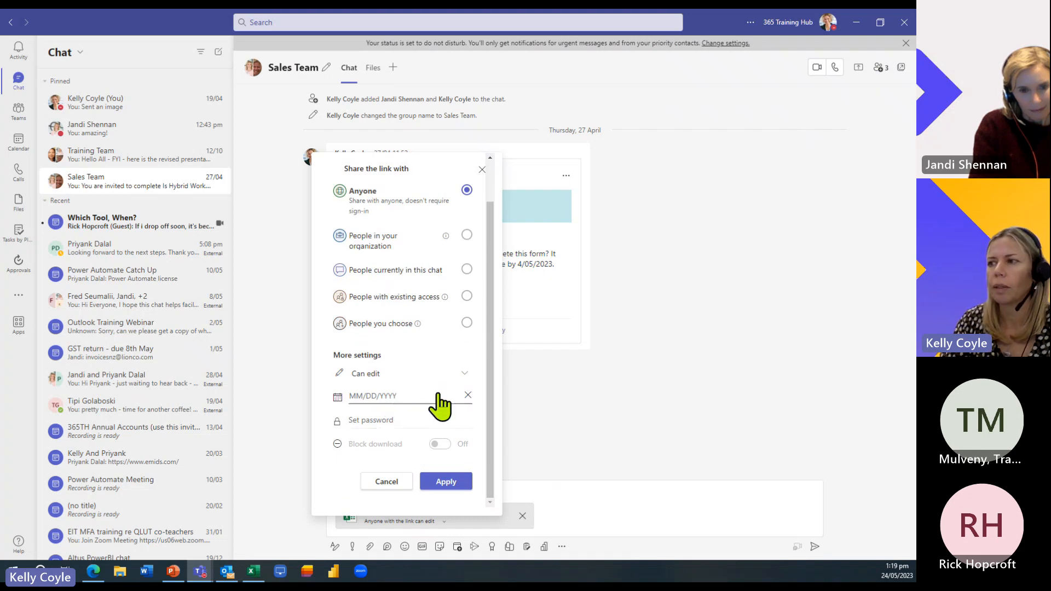
{"action": "left_click", "coordinate": [464, 378]}
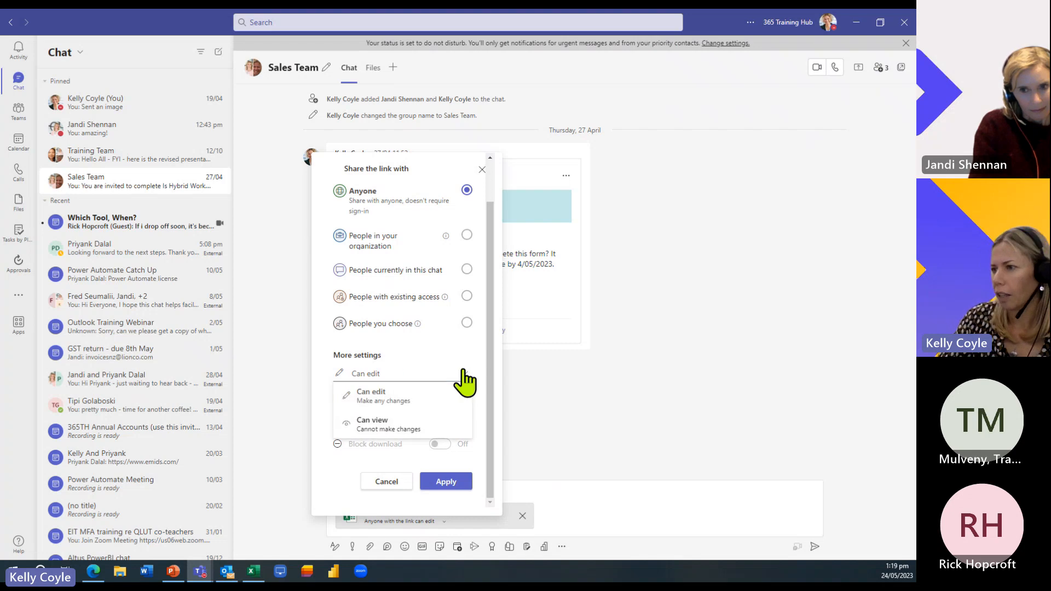
{"action": "left_click", "coordinate": [464, 379]}
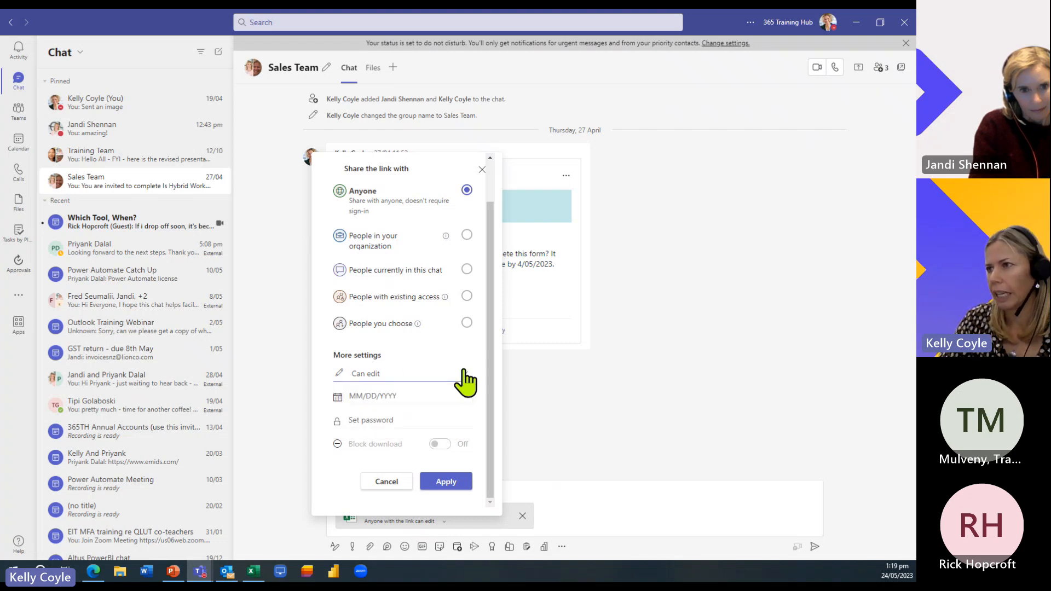
{"action": "left_click", "coordinate": [387, 484]}
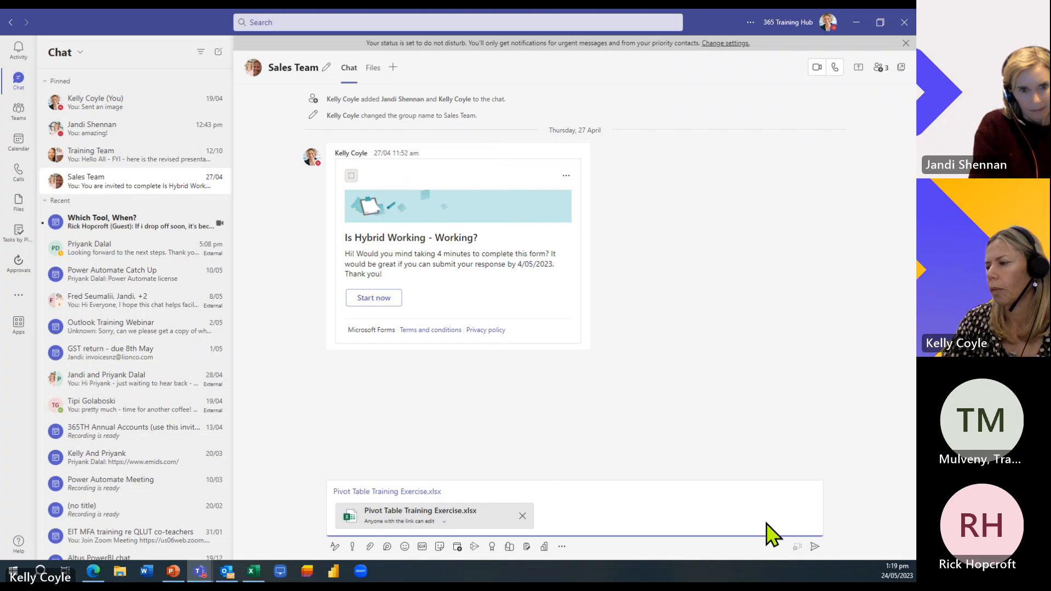
{"action": "left_click", "coordinate": [817, 548]}
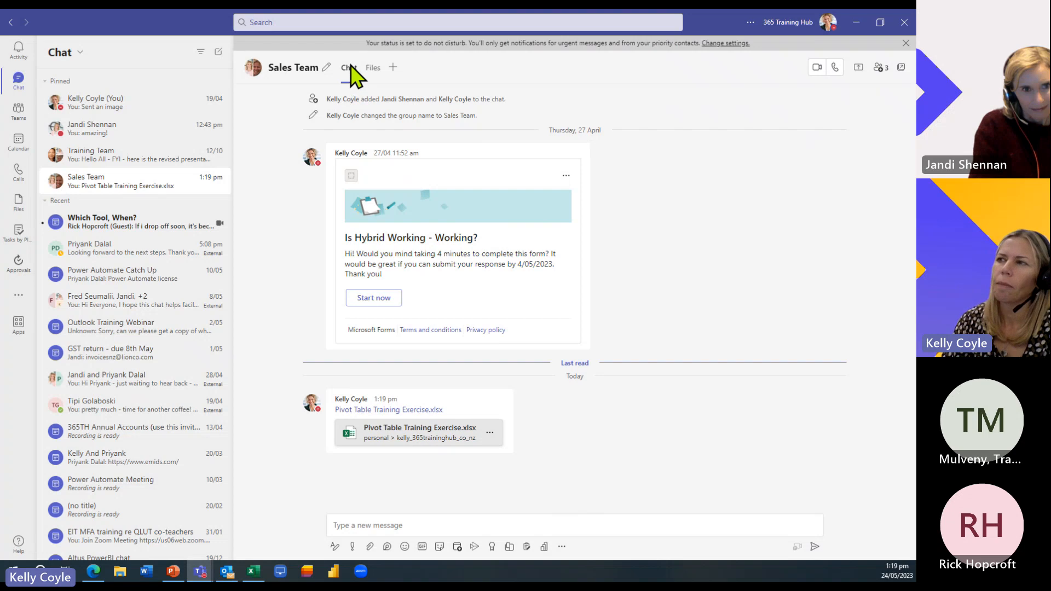
- Look at the chat's shared files, return to the conversation, then go to Teams
{"action": "left_click", "coordinate": [373, 68]}
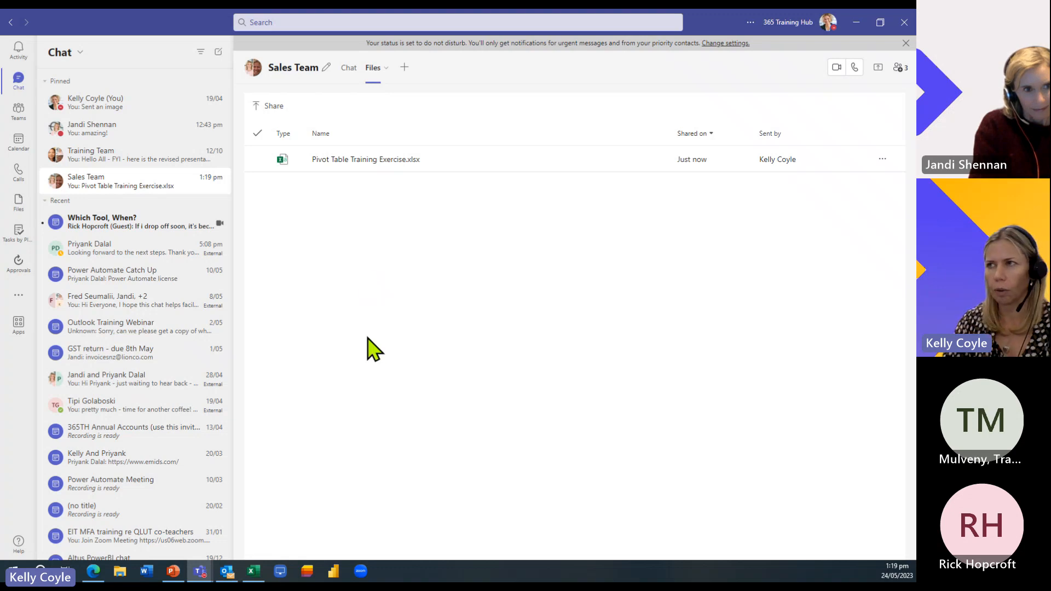
{"action": "left_click", "coordinate": [349, 68]}
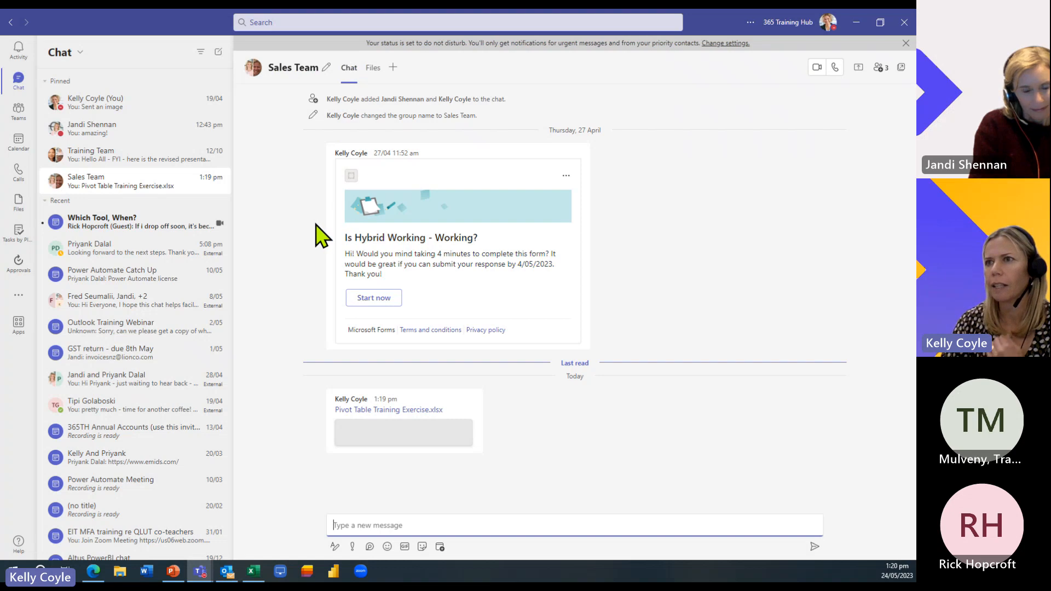
{"action": "left_click", "coordinate": [19, 112]}
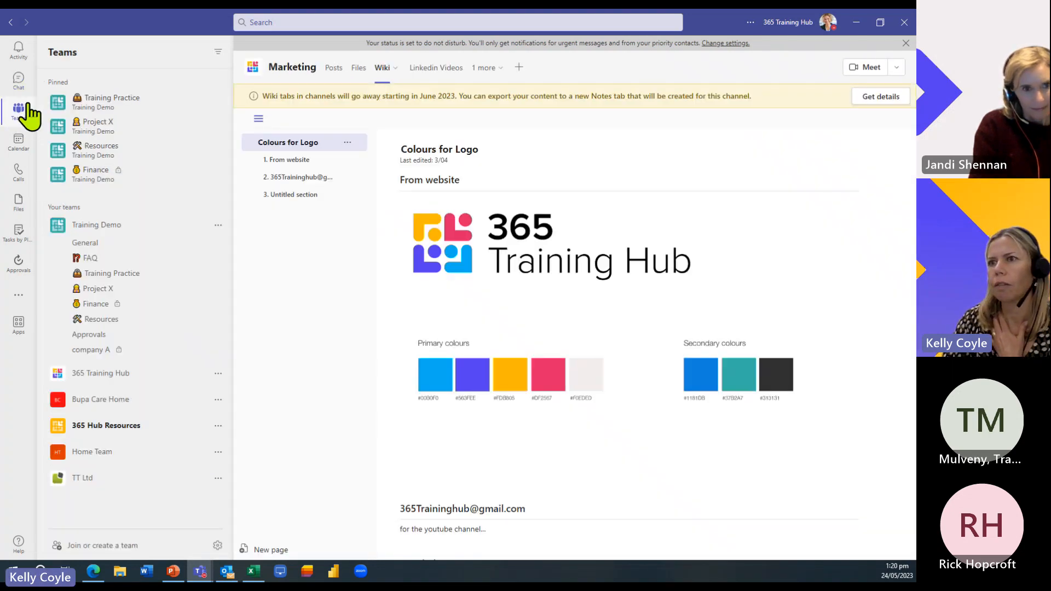
- Show the Shared with you file list, headed by the Course Outlines and Prices 2023 folder
{"action": "left_click", "coordinate": [18, 210]}
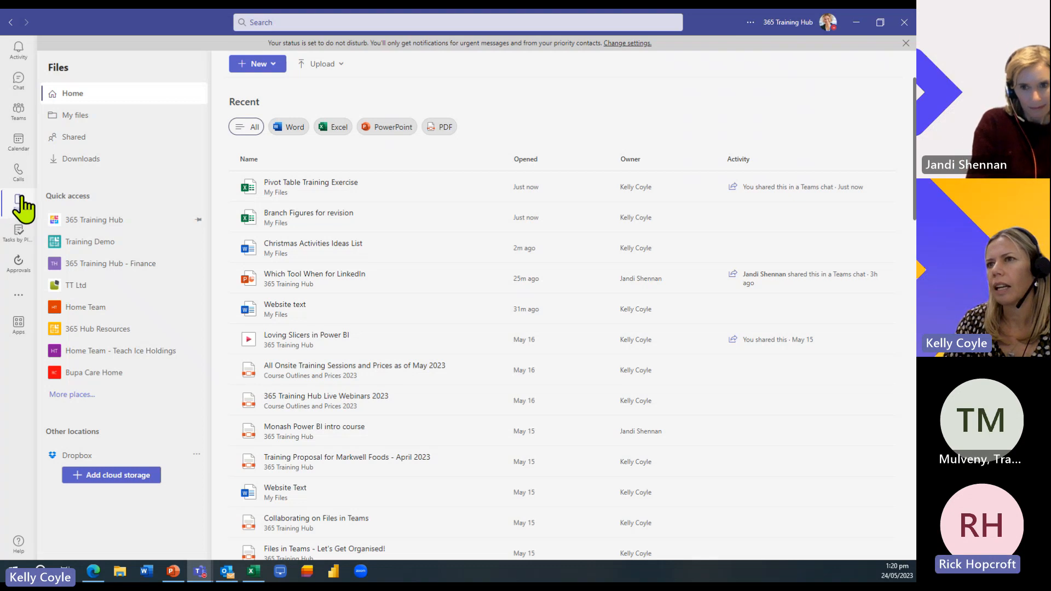
{"action": "left_click", "coordinate": [94, 130]}
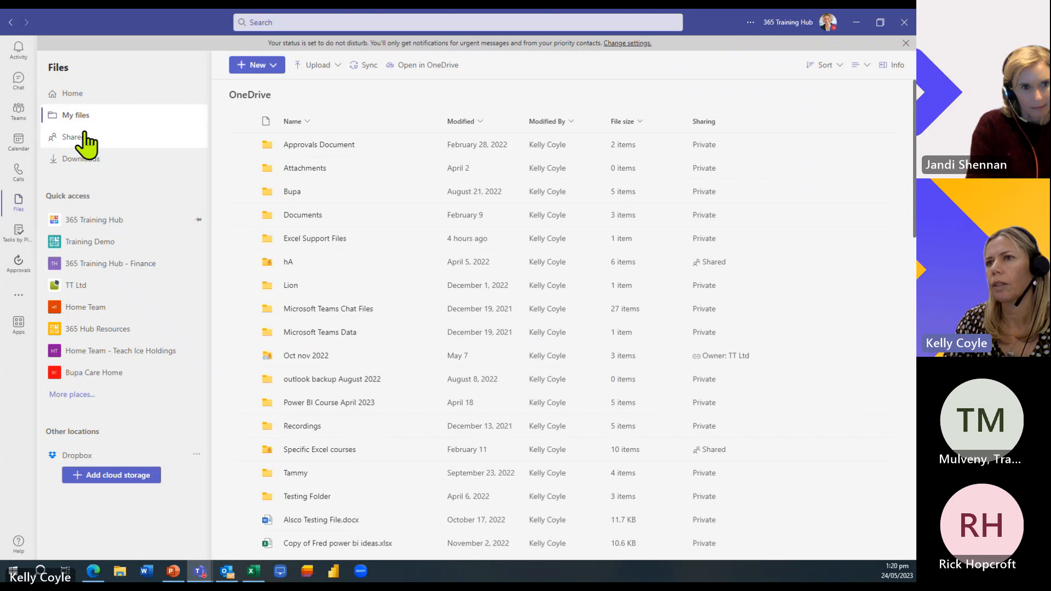
{"action": "left_click", "coordinate": [84, 137]}
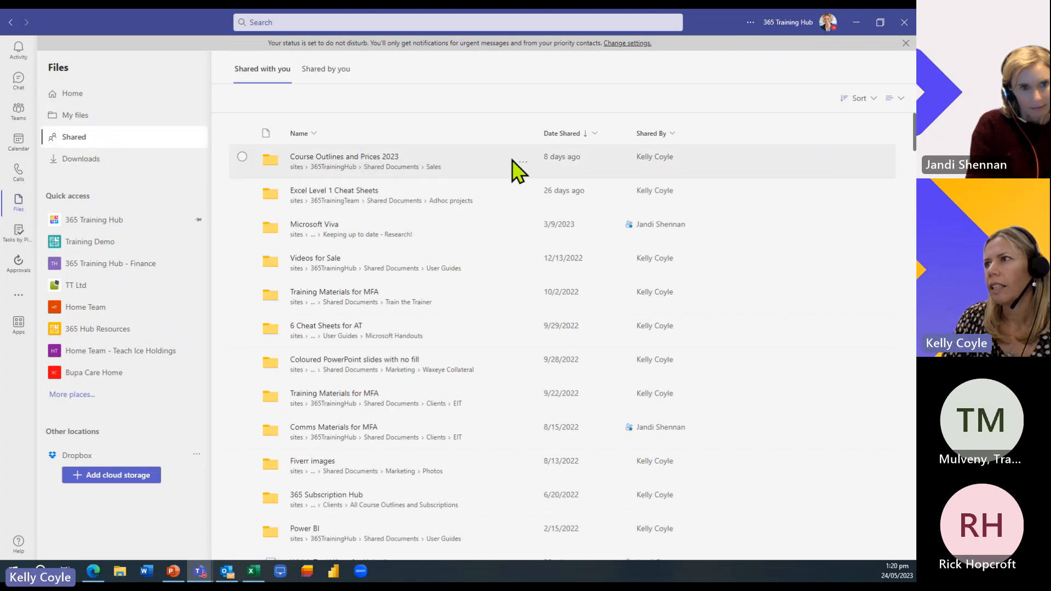
- View the access details of Website text.docx under Shared by you
{"action": "left_click", "coordinate": [326, 70]}
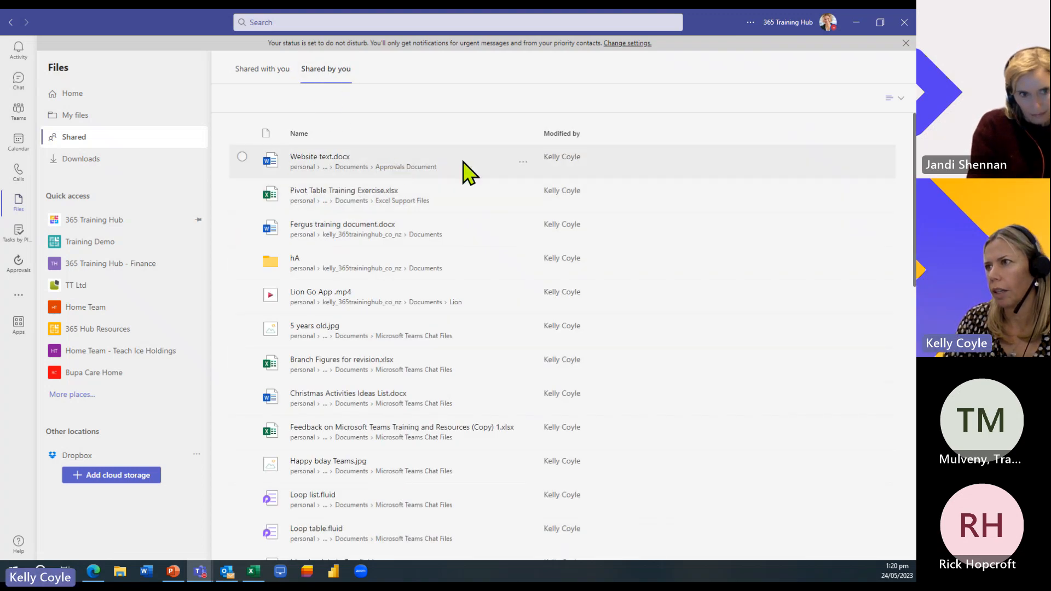
{"action": "left_click", "coordinate": [521, 160]}
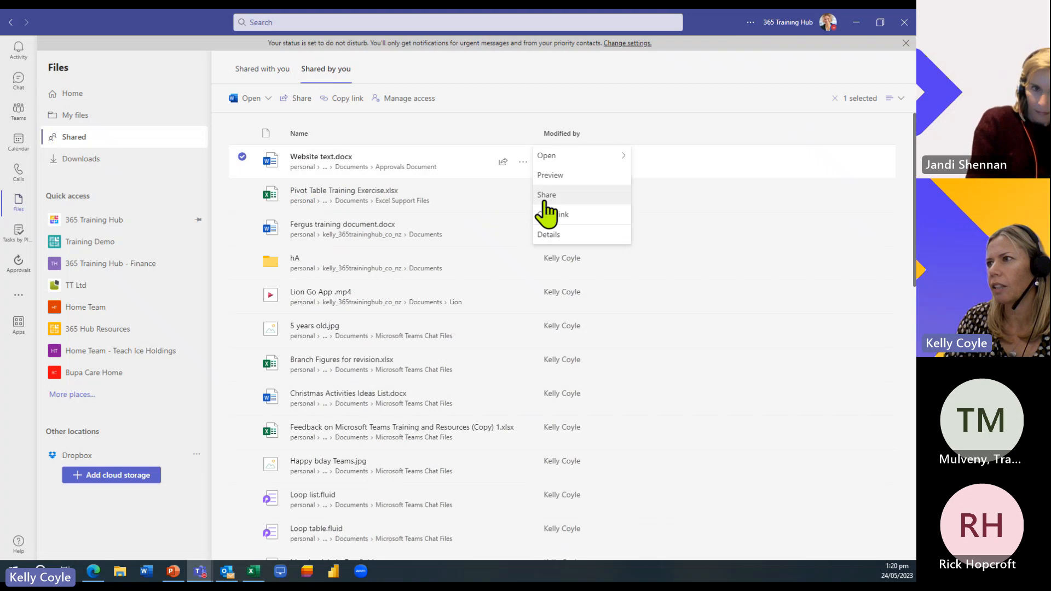
{"action": "left_click", "coordinate": [547, 234]}
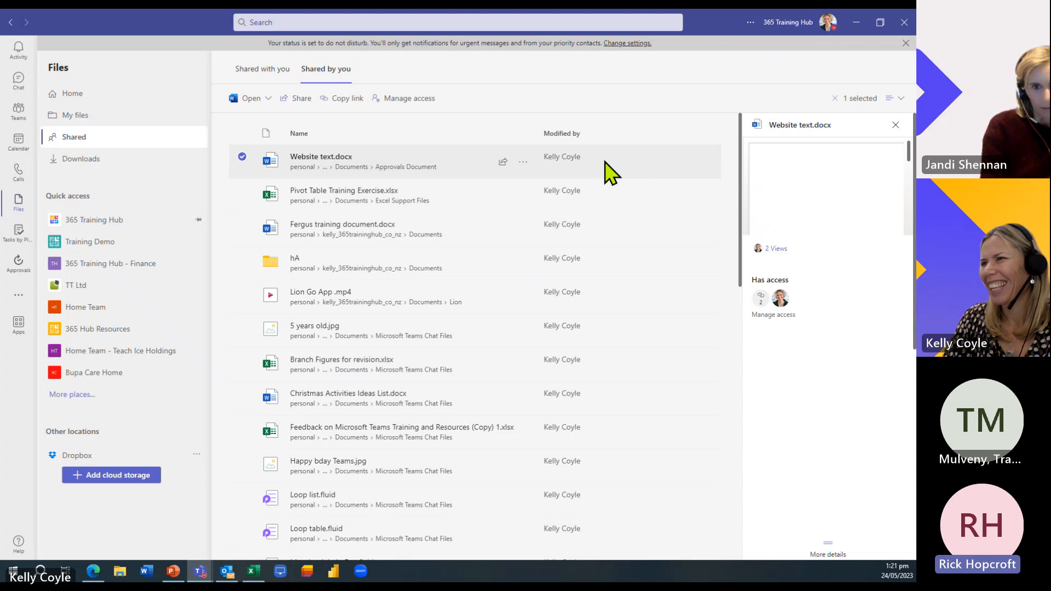
- Check details of Pivot Table Training Exercise.xlsx instead, then return to My files
{"action": "left_click", "coordinate": [522, 162]}
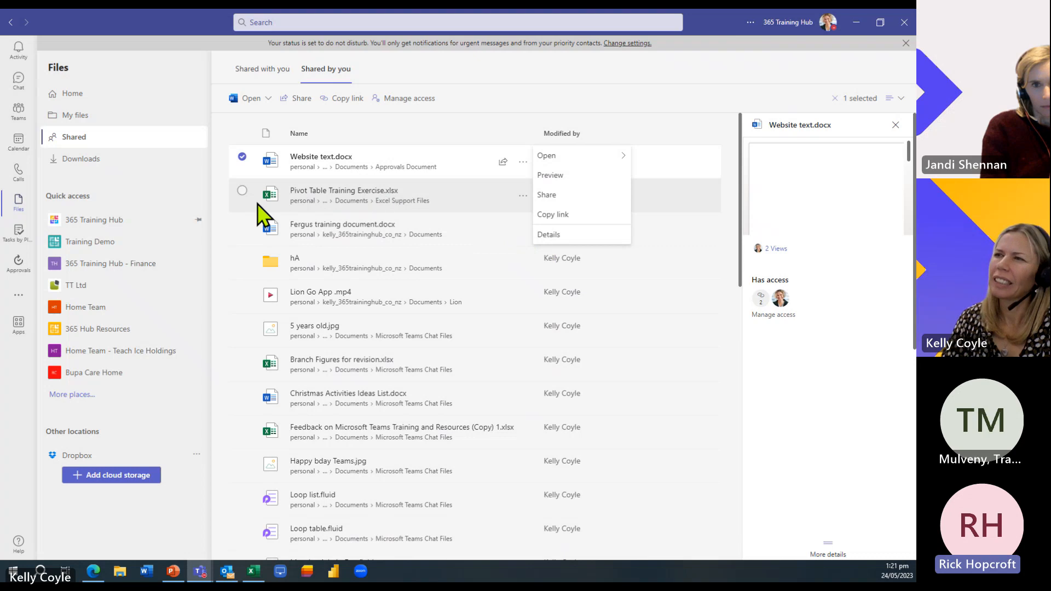
{"action": "left_click", "coordinate": [242, 191]}
{"action": "left_click", "coordinate": [241, 156]}
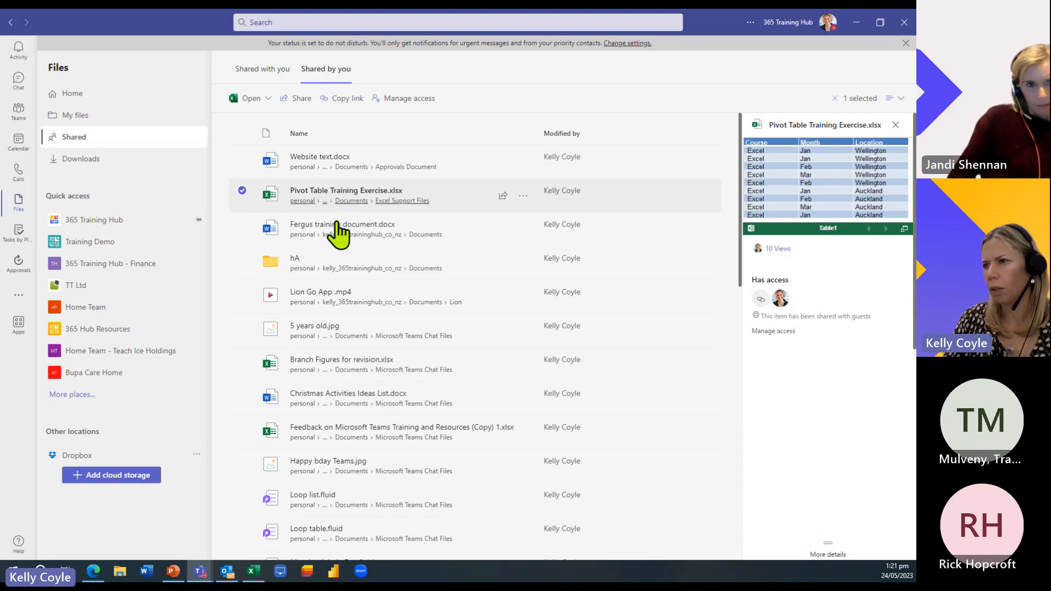
{"action": "left_click", "coordinate": [523, 196]}
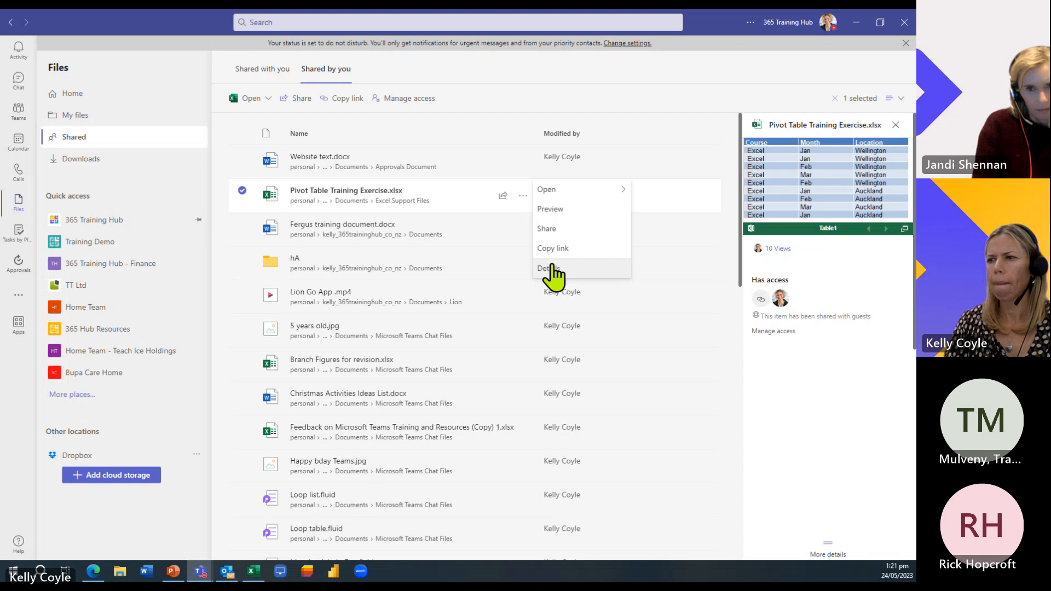
{"action": "left_click", "coordinate": [504, 85]}
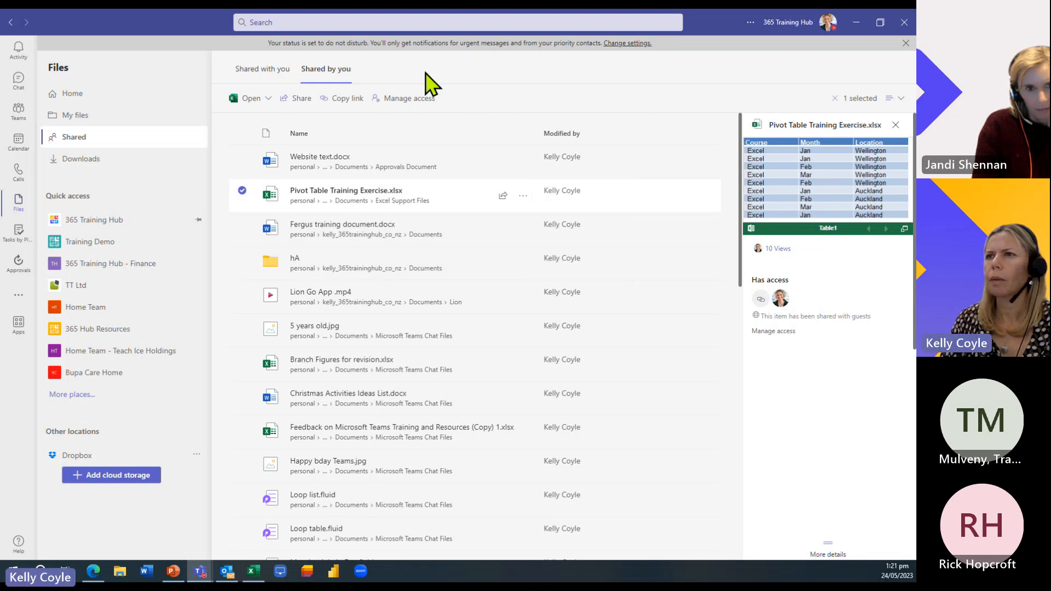
{"action": "left_click", "coordinate": [97, 116]}
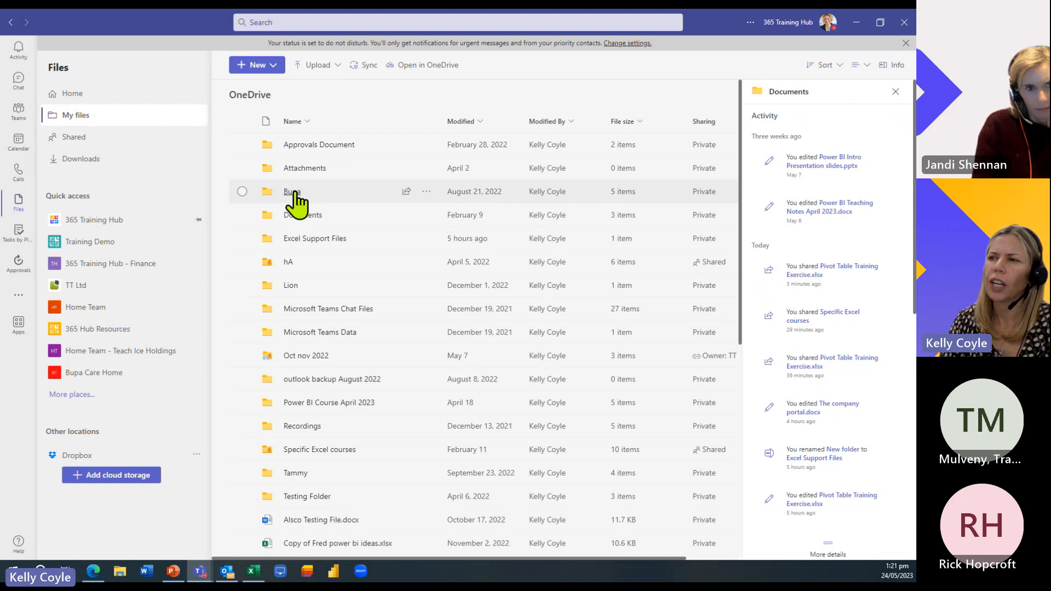
{"action": "left_click", "coordinate": [305, 237]}
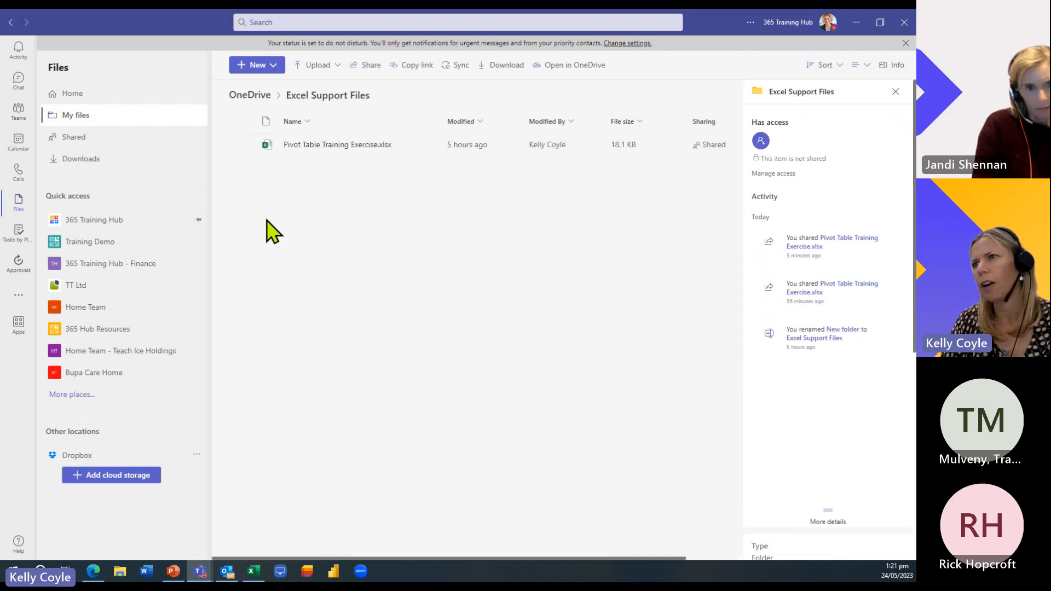
{"action": "left_click", "coordinate": [240, 98]}
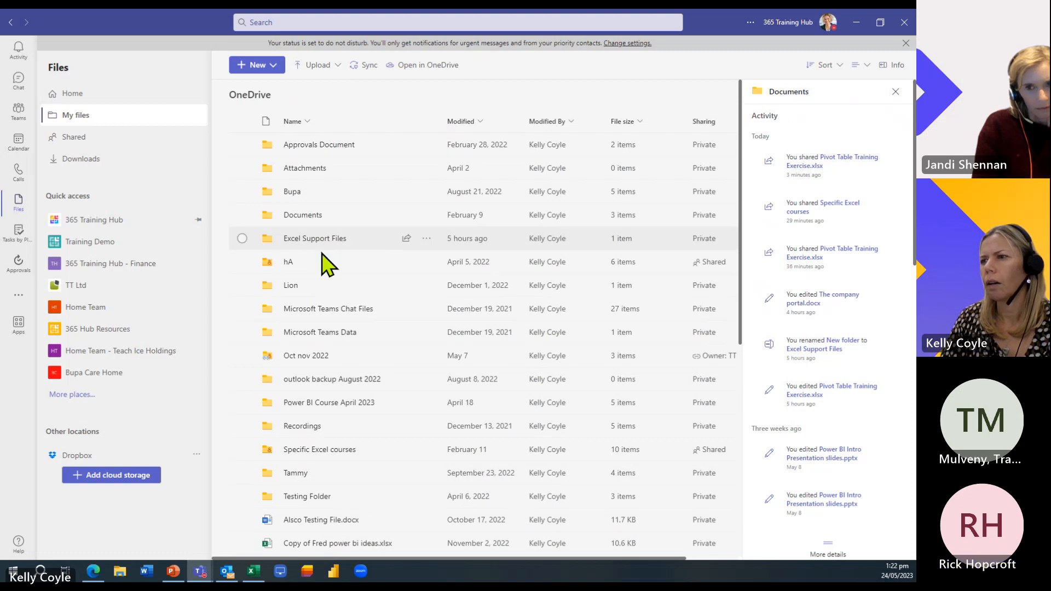
{"action": "left_click", "coordinate": [310, 451]}
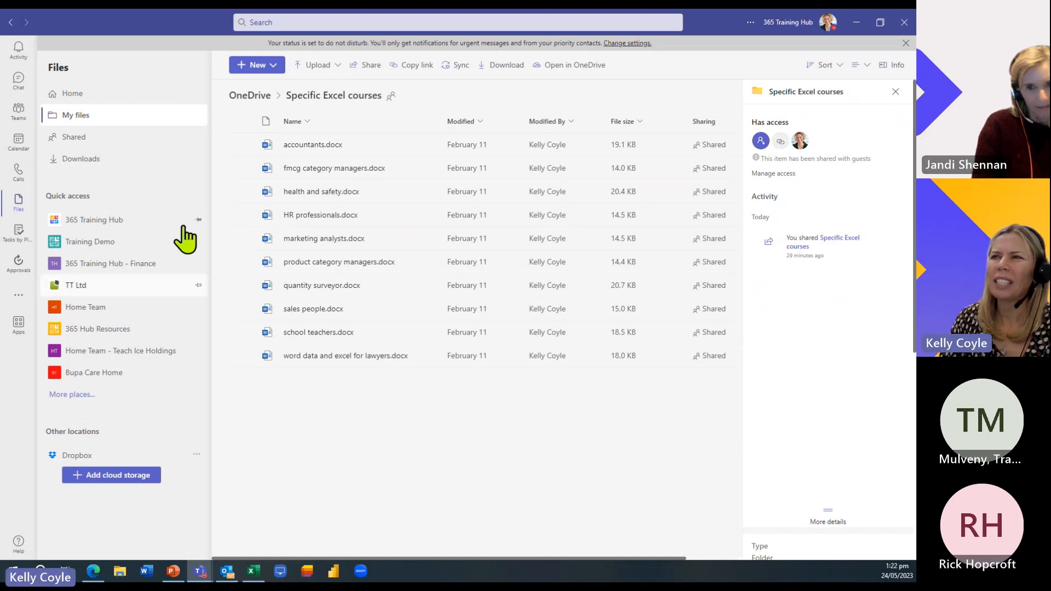
{"action": "left_click", "coordinate": [242, 145]}
{"action": "left_click", "coordinate": [242, 145]}
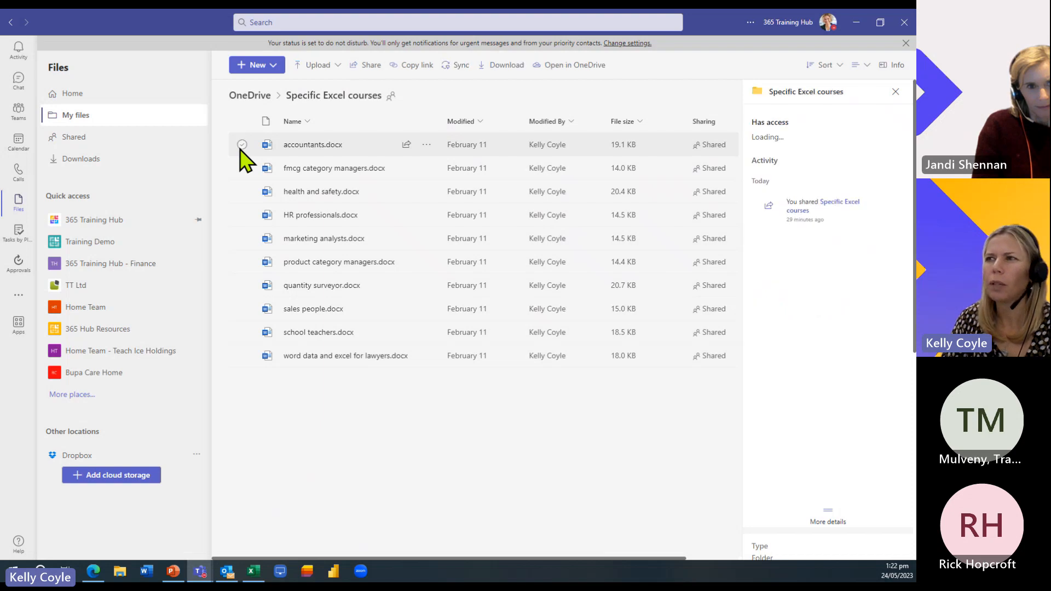
{"action": "left_click", "coordinate": [248, 94]}
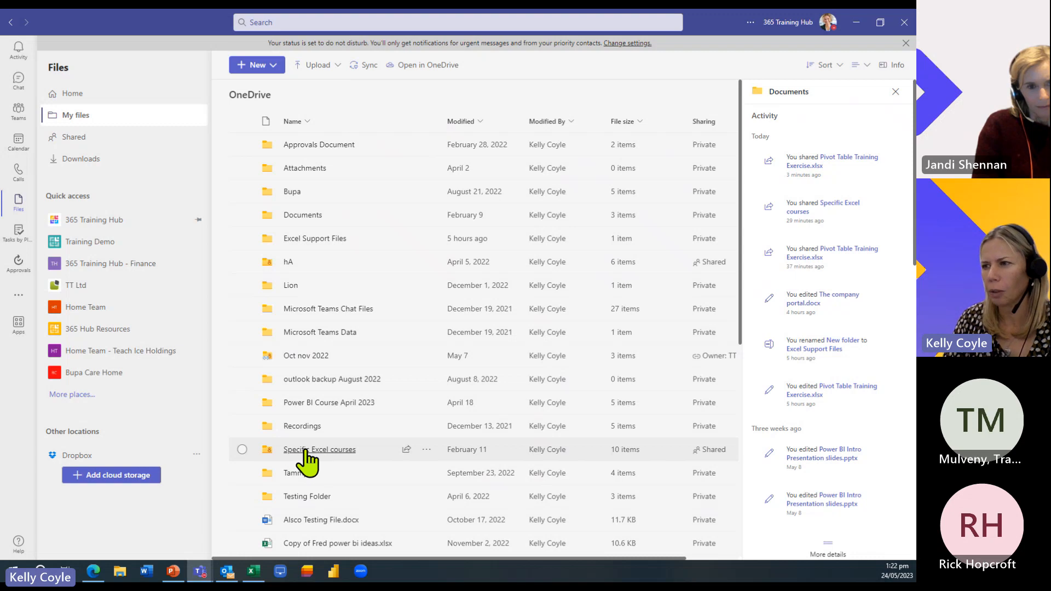
- Share Specific Excel courses, adding a contact's e-mail as recipient and then removing it
{"action": "left_click", "coordinate": [426, 450]}
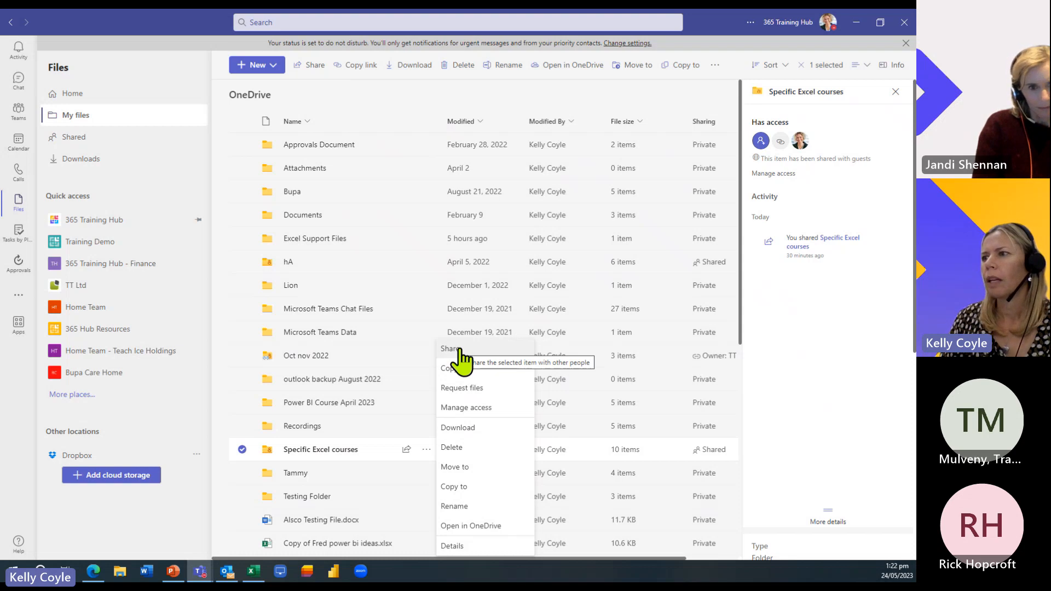
{"action": "left_click", "coordinate": [459, 350]}
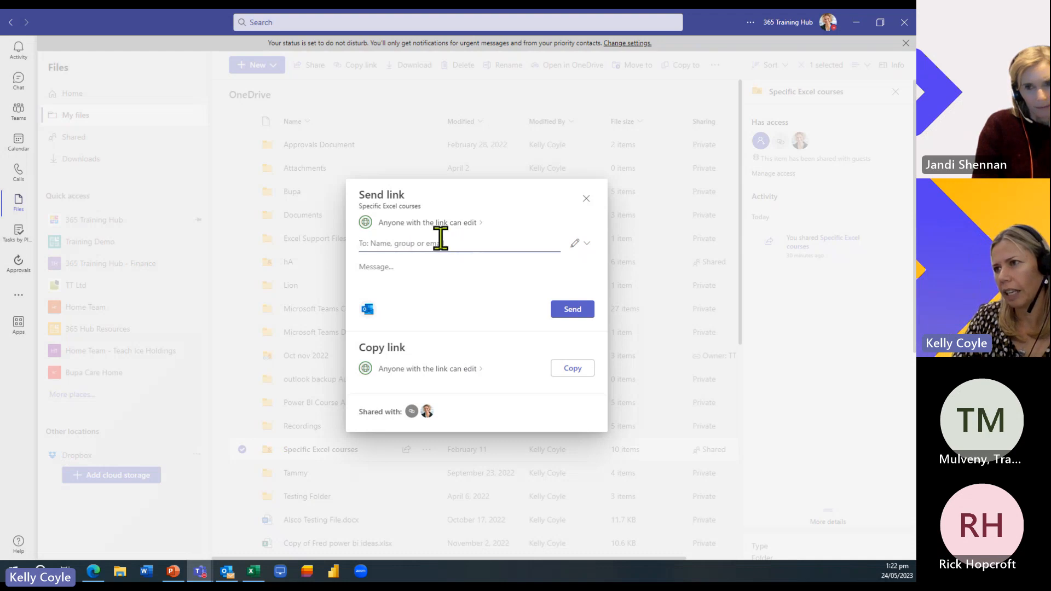
{"action": "type", "text": "jandi"}
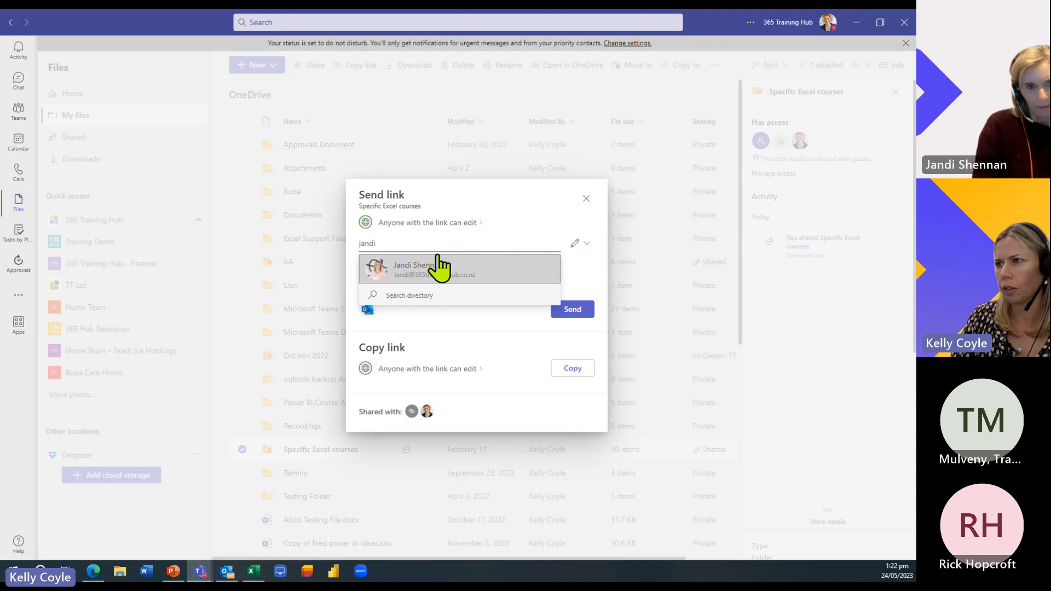
{"action": "key", "text": "BackSpace"}
{"action": "key", "text": "BackSpace"}
{"action": "key", "text": "BackSpace"}
{"action": "key", "text": "BackSpace"}
{"action": "key", "text": "BackSpace"}
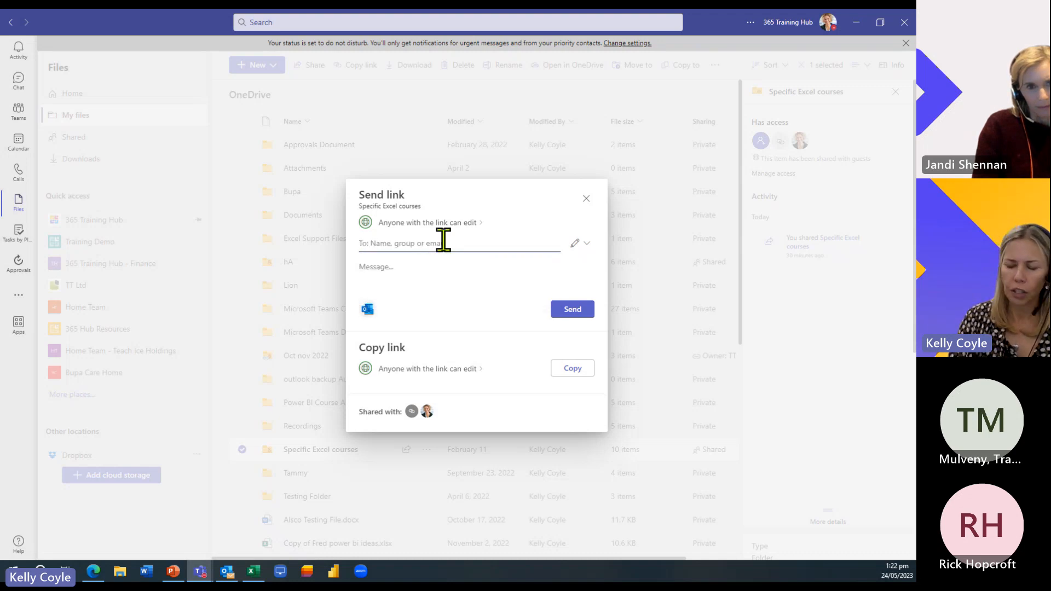
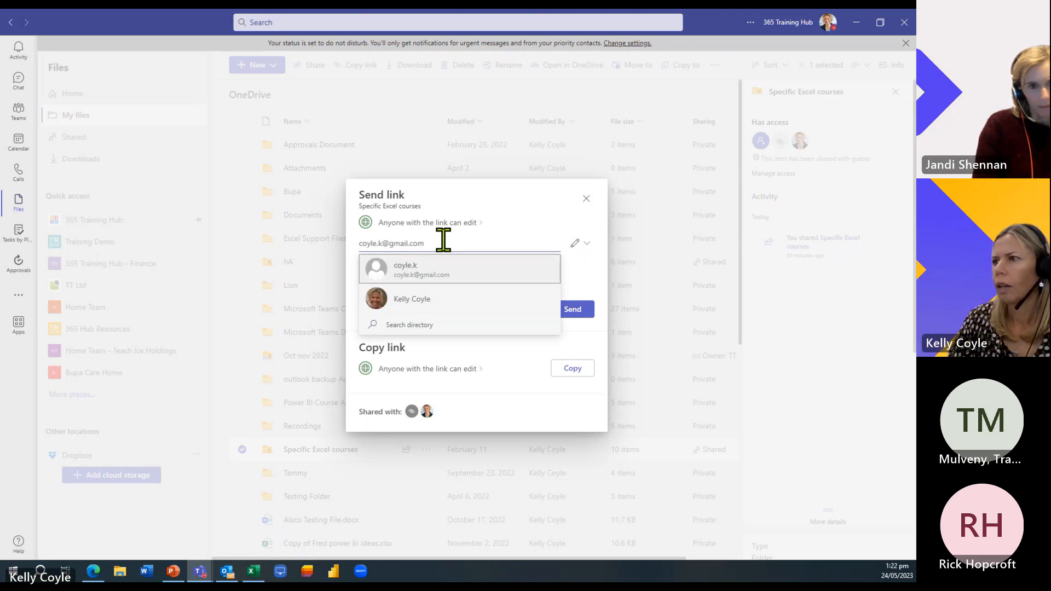
{"action": "left_click", "coordinate": [424, 300]}
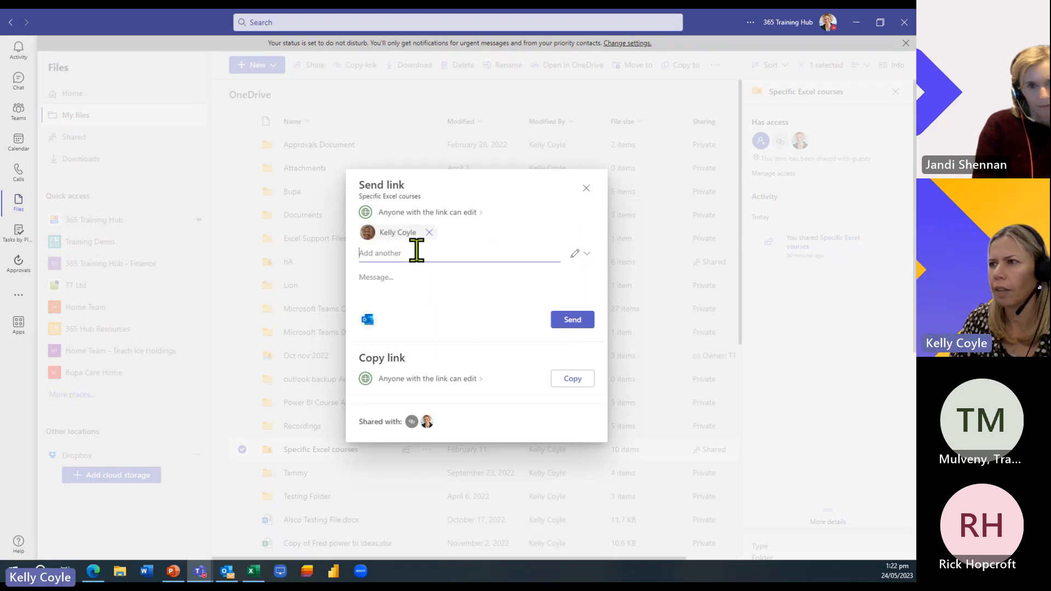
{"action": "left_click", "coordinate": [430, 231]}
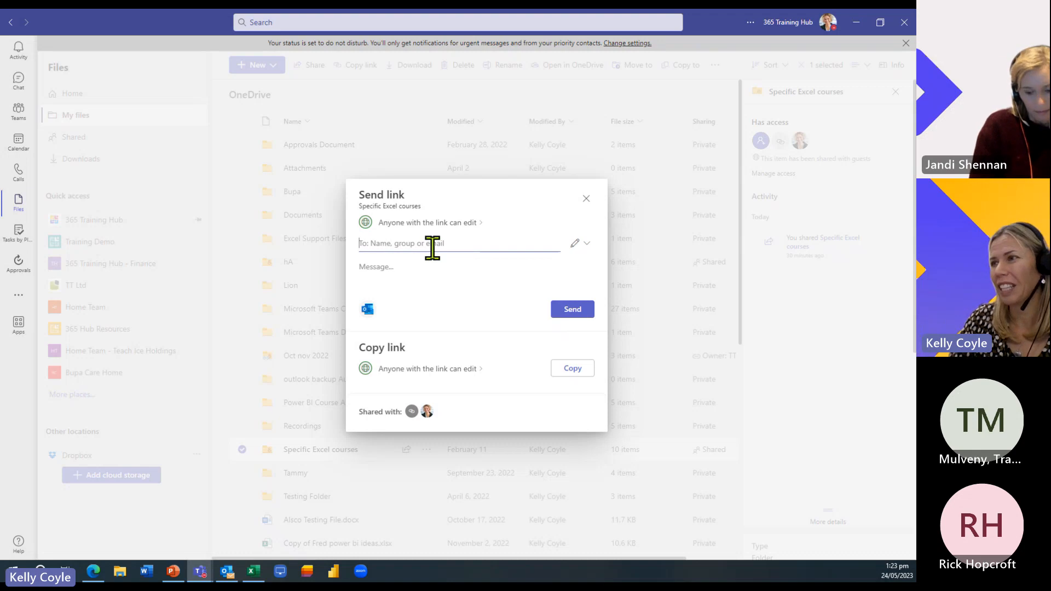
- Review the anyone-with-the-link Can edit setting, cancel without changes, and close Send link
{"action": "left_click", "coordinate": [474, 370]}
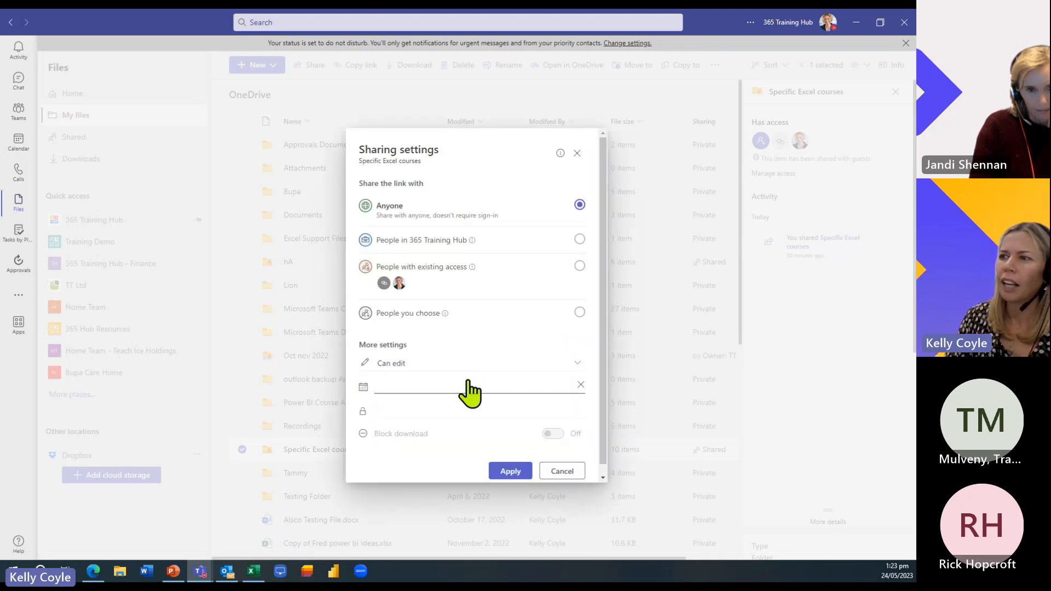
{"action": "left_click", "coordinate": [490, 368]}
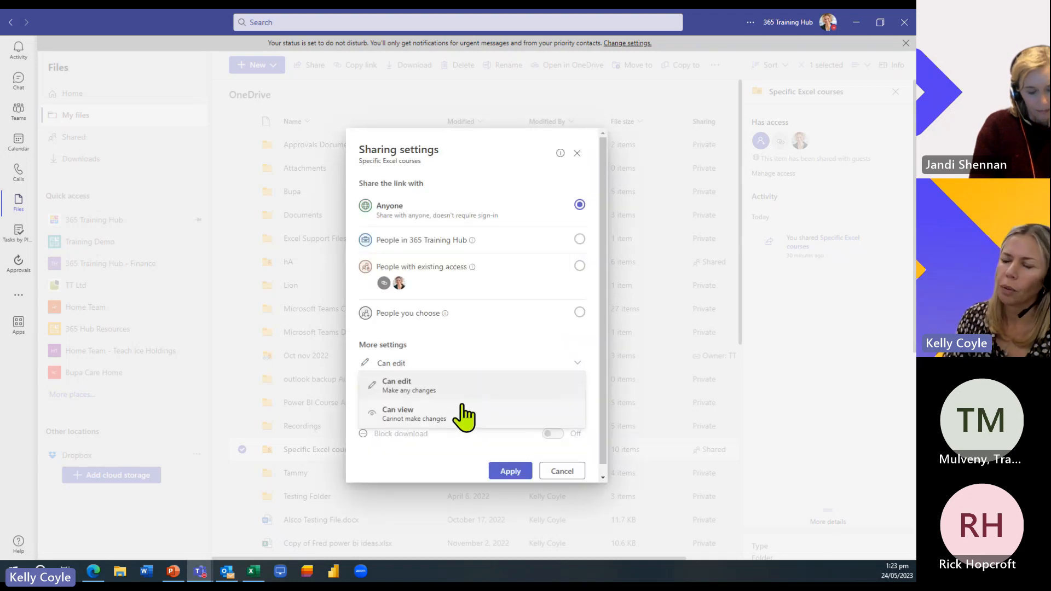
{"action": "left_click", "coordinate": [474, 353]}
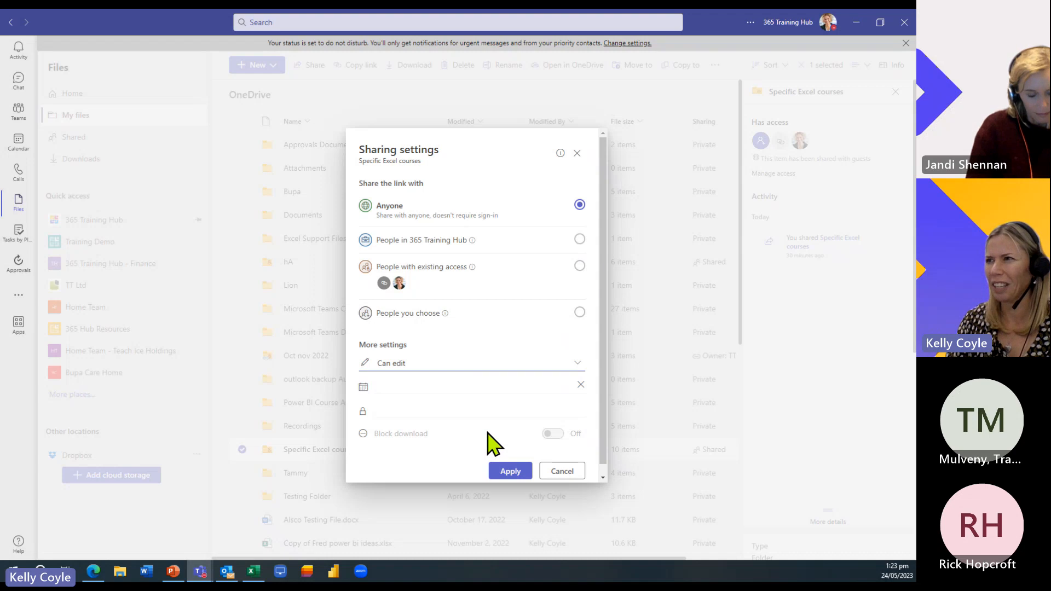
{"action": "left_click", "coordinate": [570, 473]}
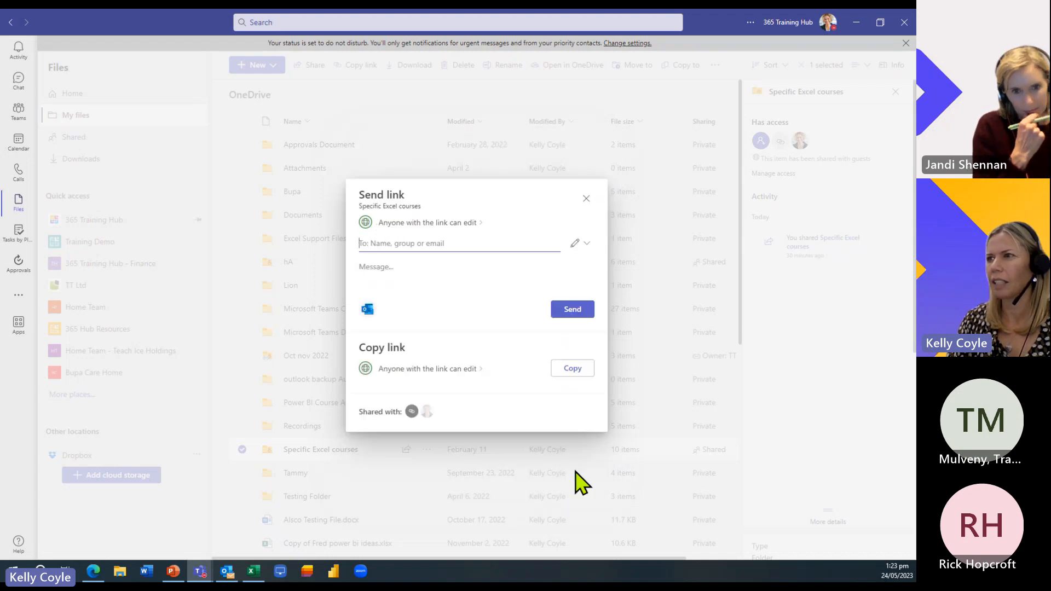
{"action": "left_click", "coordinate": [586, 198]}
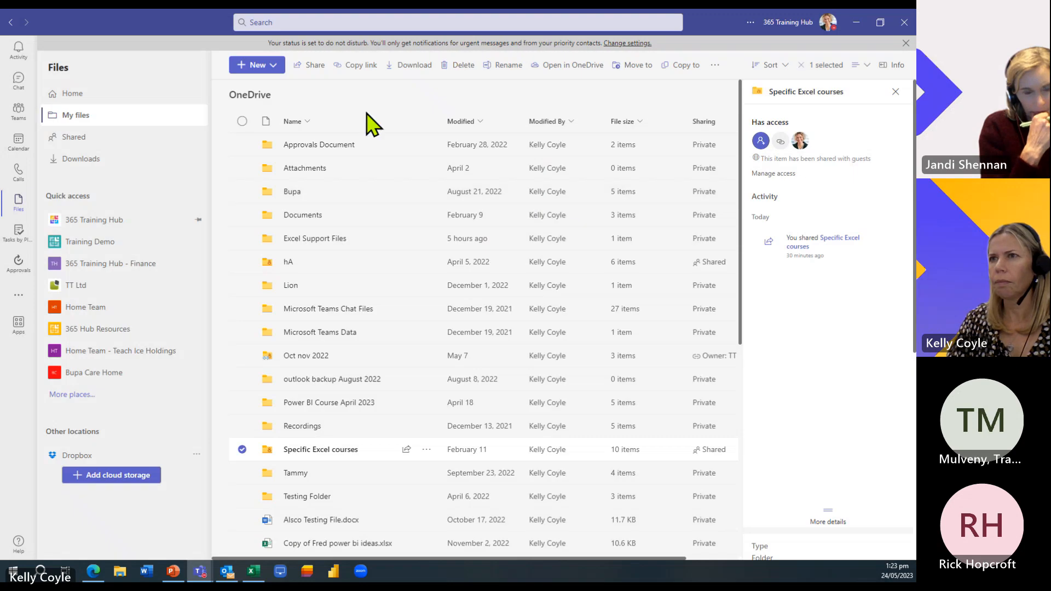
- Browse recent files on Home, then open the Training Demo Documents library
{"action": "left_click", "coordinate": [62, 97]}
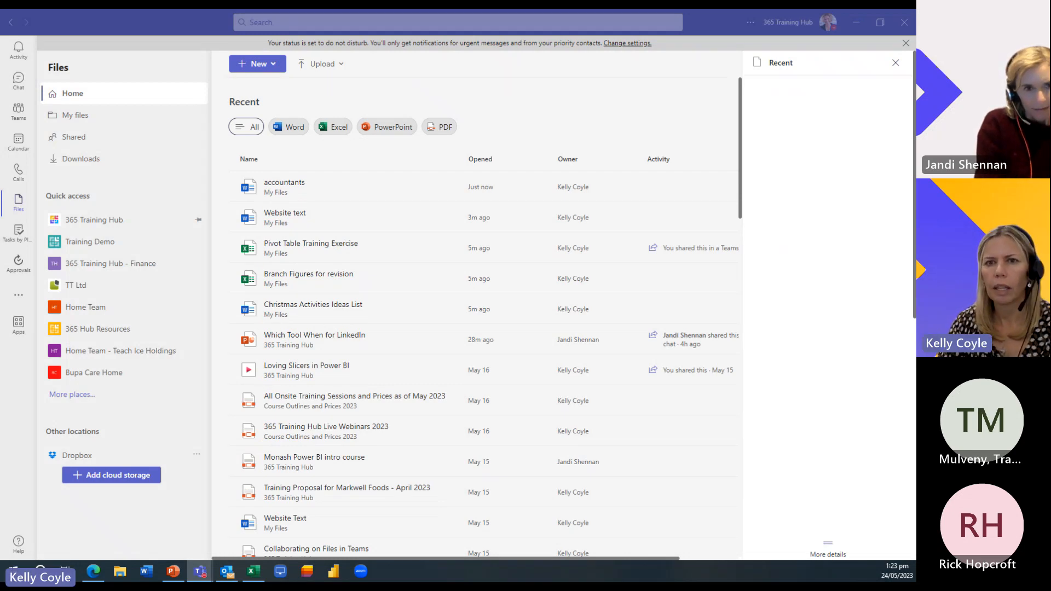
{"action": "key", "text": "alt+Tab"}
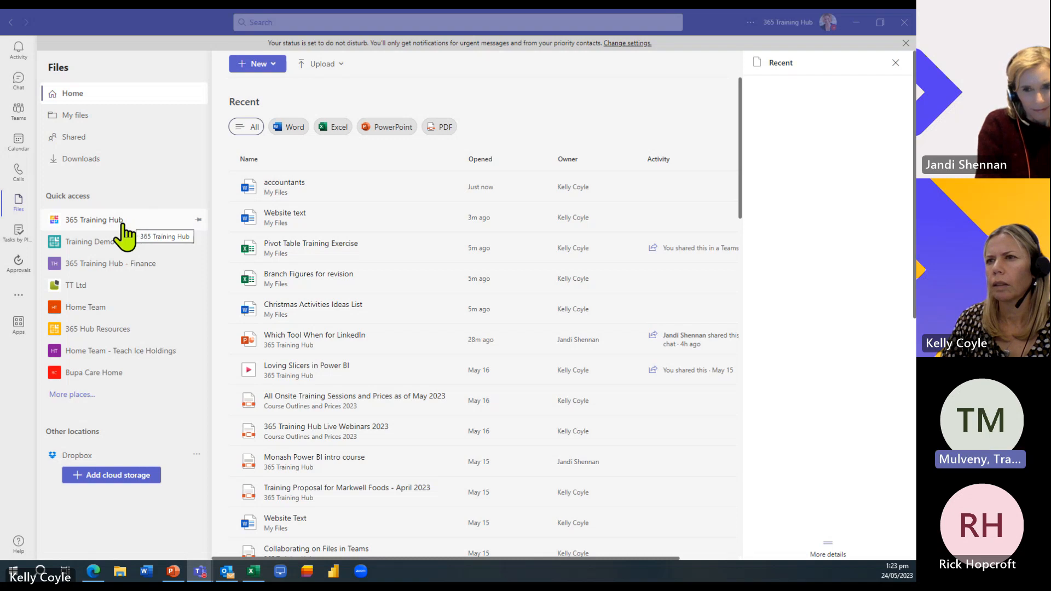
{"action": "left_click", "coordinate": [75, 242]}
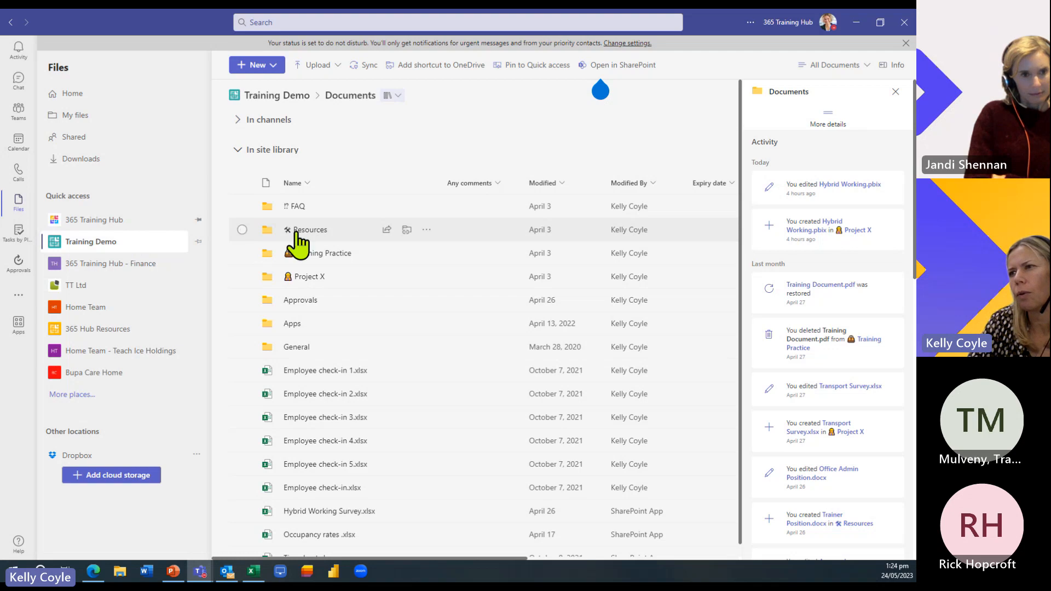
- Pin the Resources folder to the top and add it as a shortcut to My files
{"action": "left_click", "coordinate": [426, 229]}
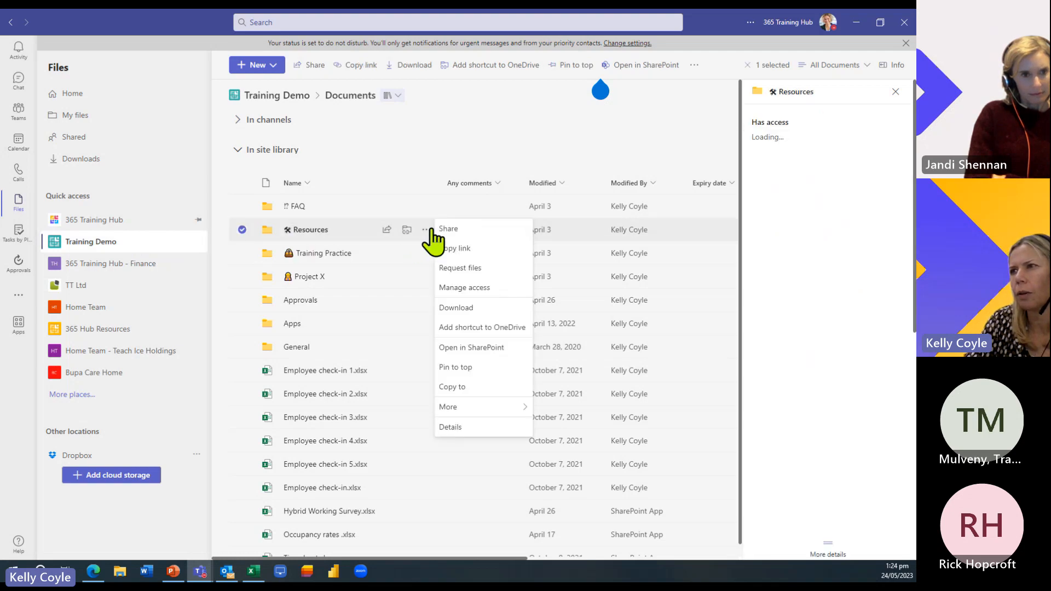
{"action": "left_click", "coordinate": [458, 366]}
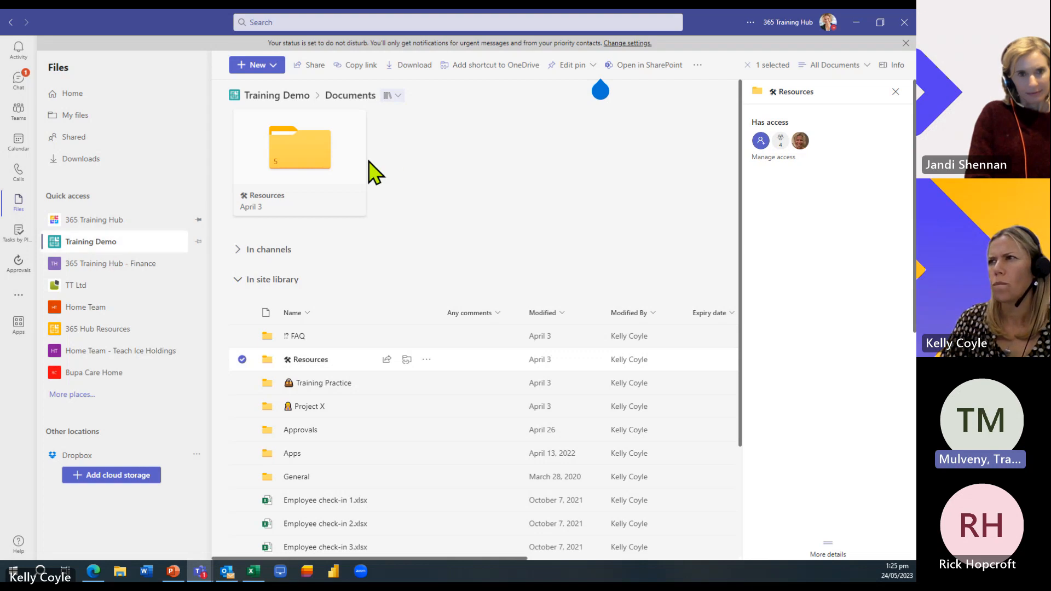
{"action": "left_click", "coordinate": [490, 66]}
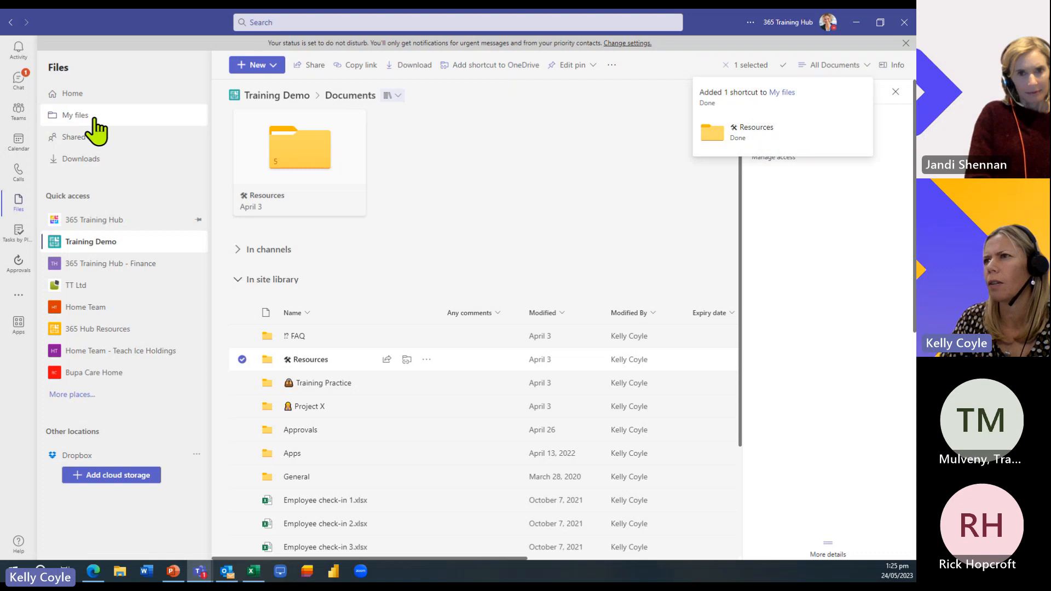
- Dismiss the shared folders tip card and confirm the Resources shortcut in My files
{"action": "left_click", "coordinate": [435, 91]}
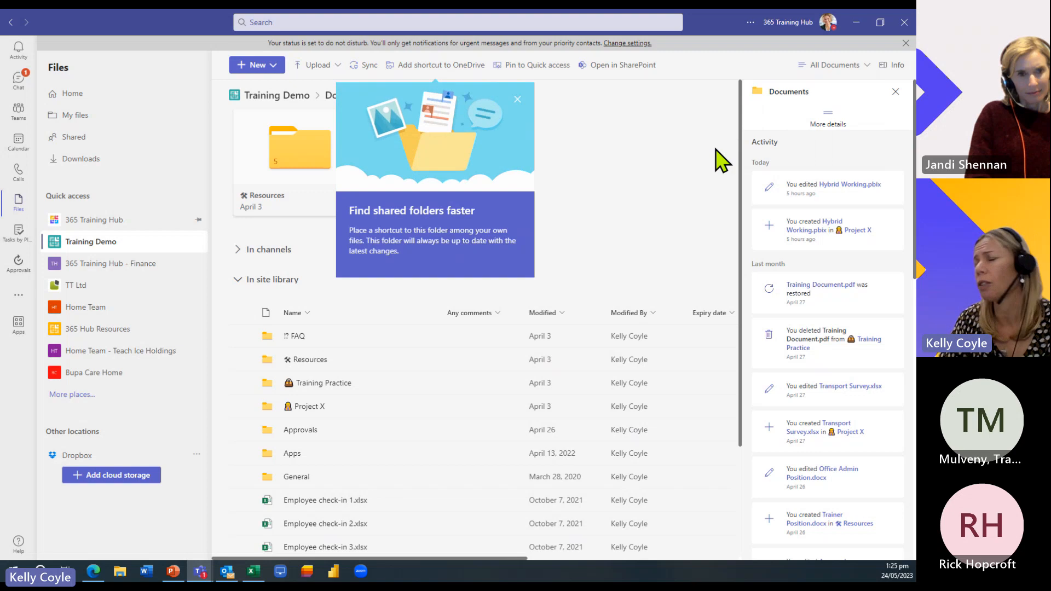
{"action": "scroll", "coordinate": [709, 151], "scroll_direction": "right", "scroll_amount": 1}
{"action": "left_click", "coordinate": [517, 99]}
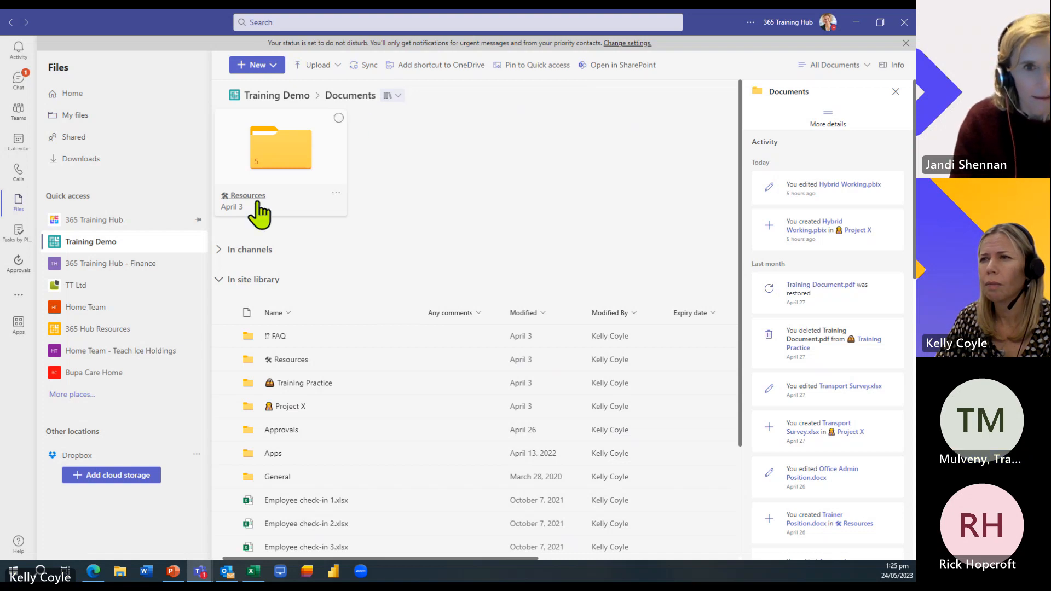
{"action": "left_click", "coordinate": [75, 118]}
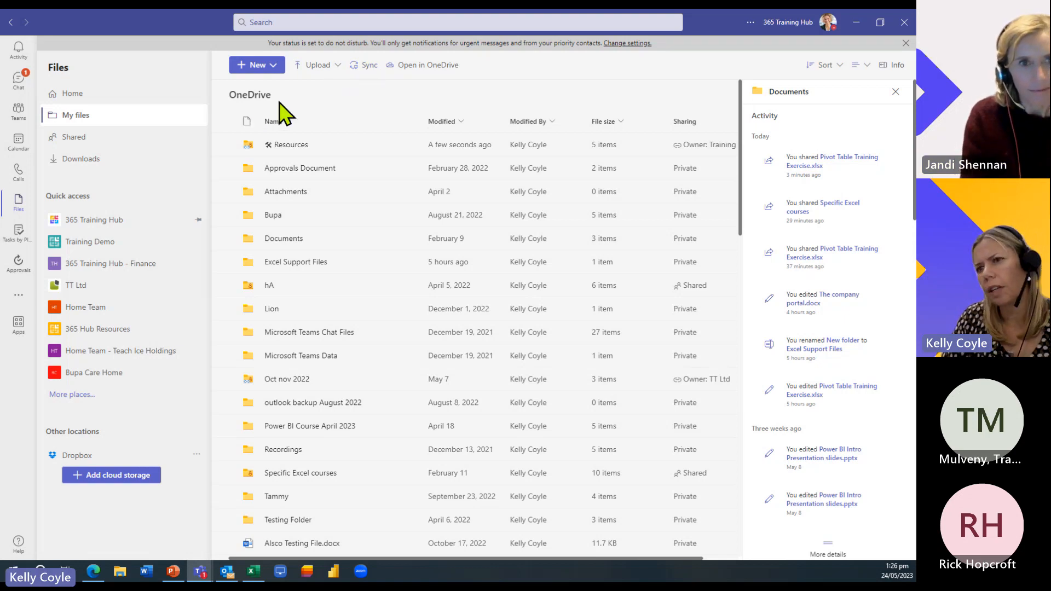
- Start syncing My files to this computer, then bring File Explorer up maximised over Teams
{"action": "left_click", "coordinate": [361, 65]}
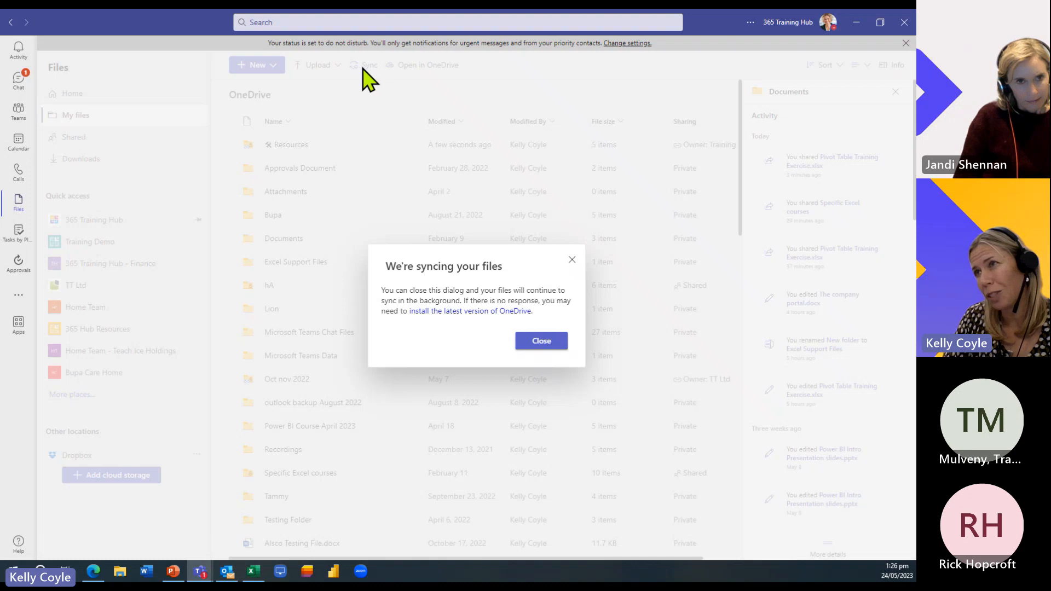
{"action": "left_click", "coordinate": [572, 258]}
{"action": "left_click", "coordinate": [130, 577]}
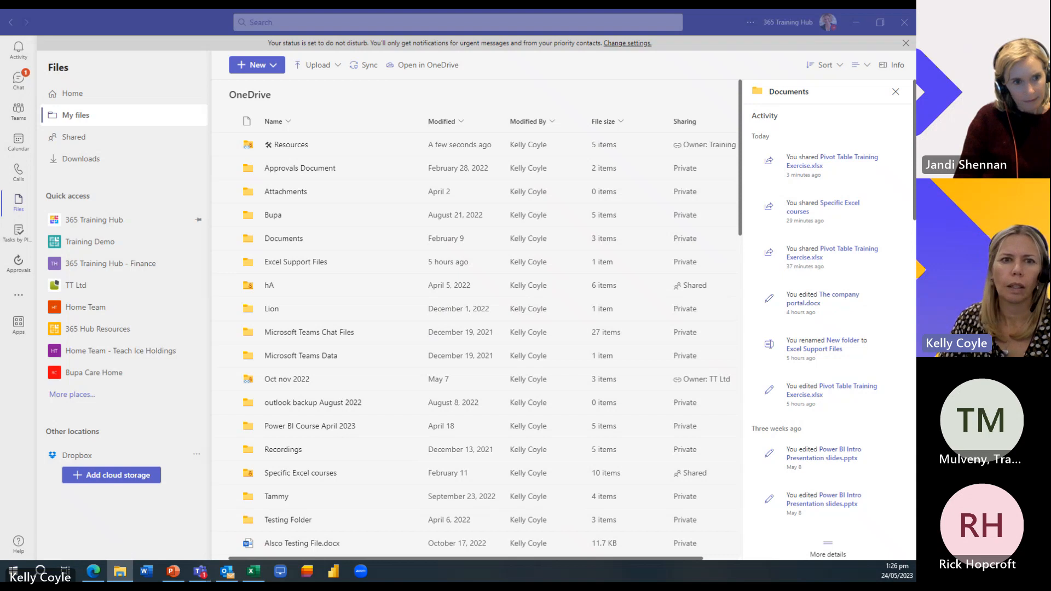
{"action": "left_click_drag", "start_coordinate": [1, 132], "coordinate": [450, 14]}
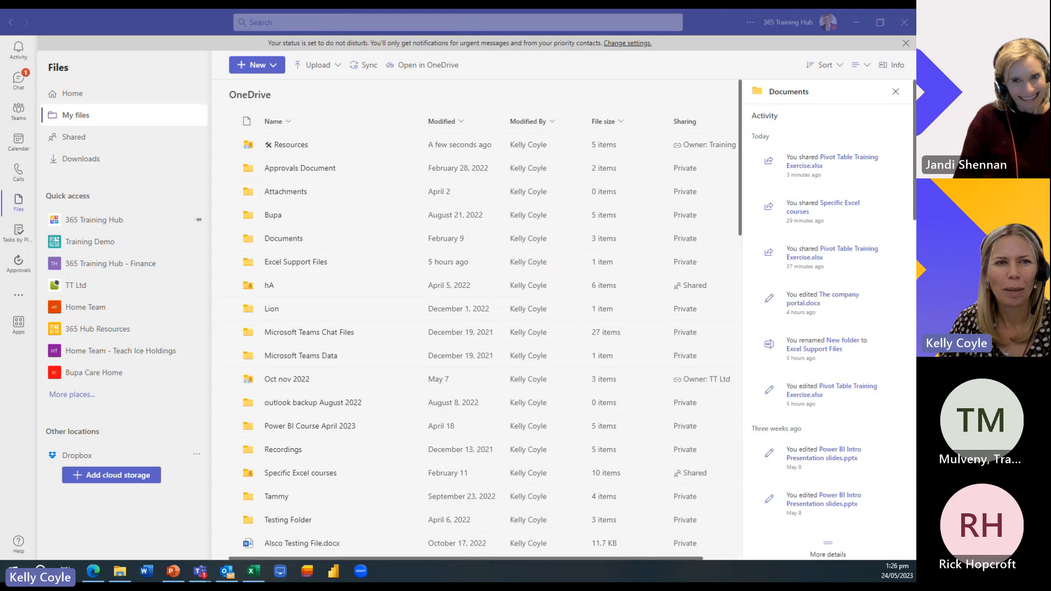
{"action": "left_click_drag", "start_coordinate": [1, 116], "coordinate": [504, 10]}
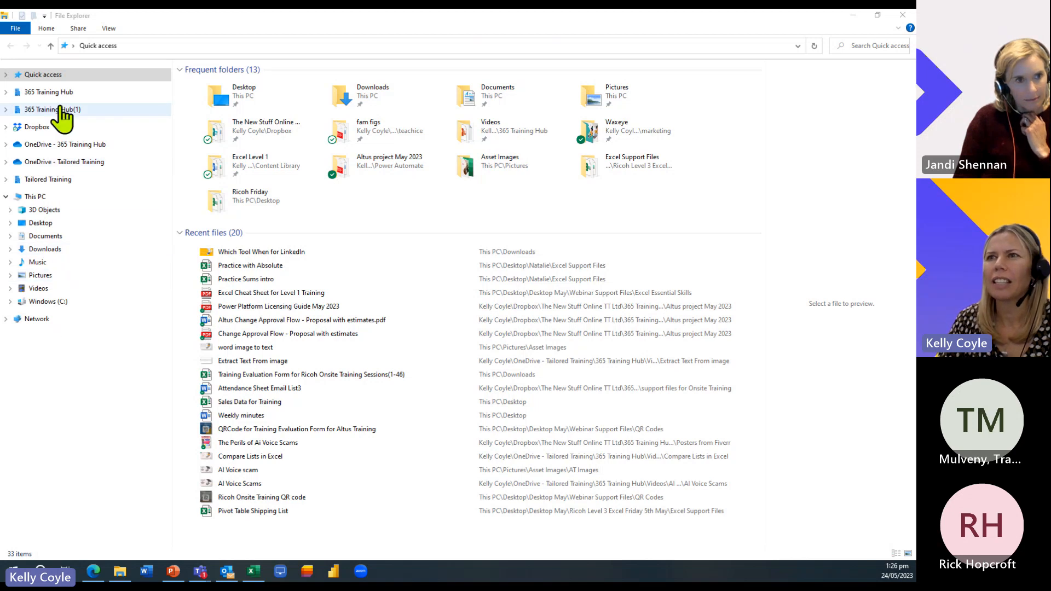
- Inspect the synced '365 Training Hub' and 'OneDrive - 365 Training Hub' folders, then close File Explorer
{"action": "left_click", "coordinate": [6, 92]}
{"action": "left_click", "coordinate": [6, 92]}
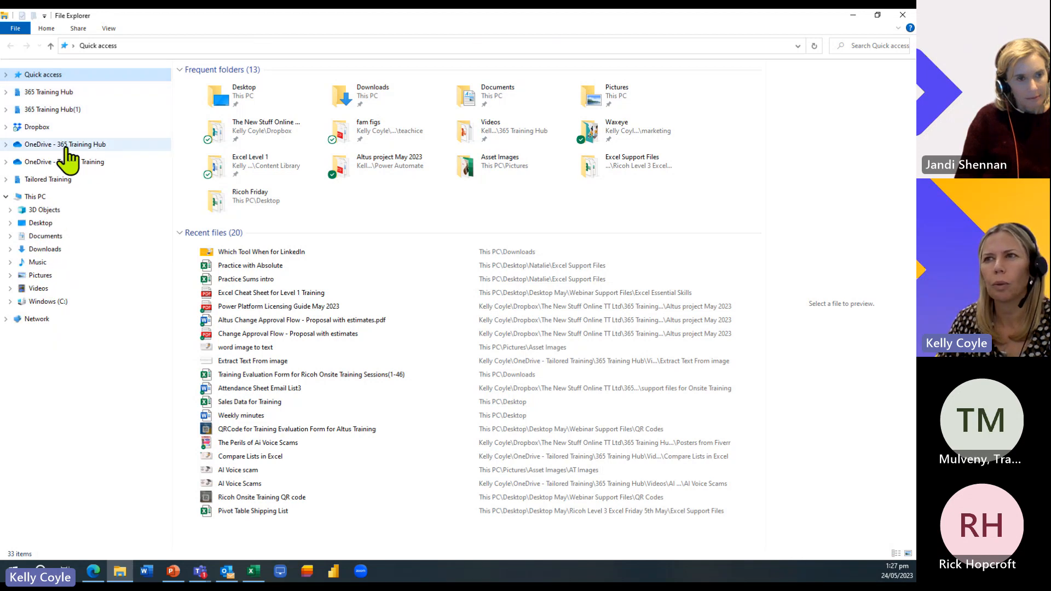
{"action": "left_click", "coordinate": [6, 144]}
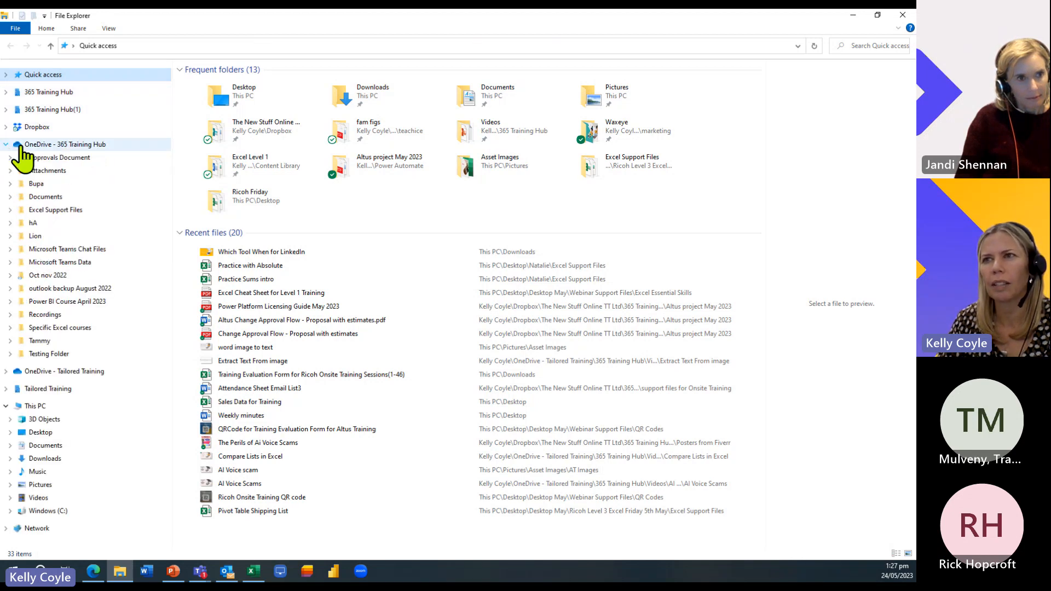
{"action": "left_click", "coordinate": [6, 145]}
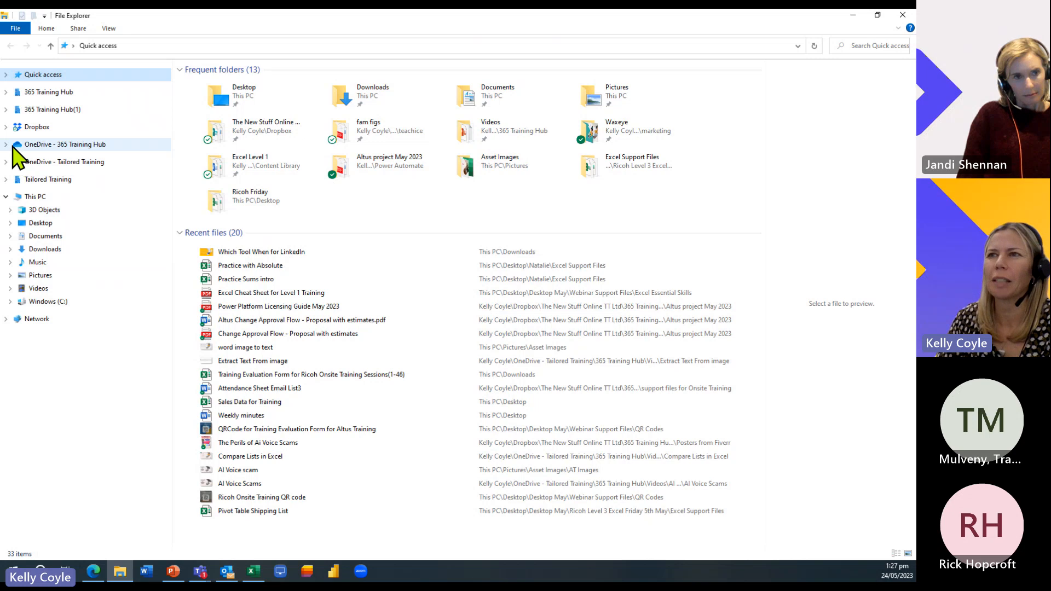
{"action": "left_click", "coordinate": [6, 92]}
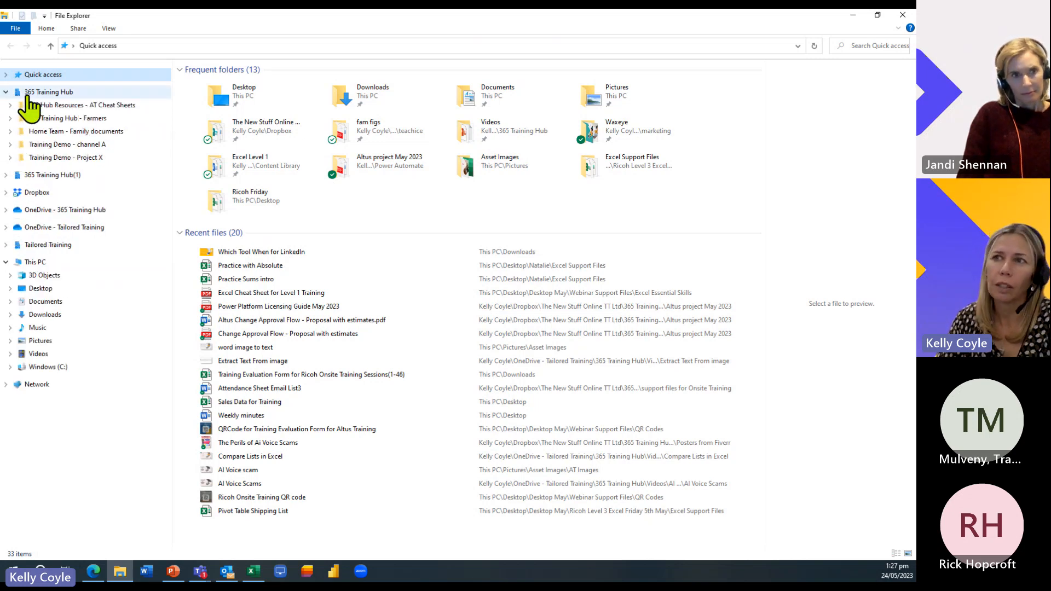
{"action": "left_click", "coordinate": [6, 92]}
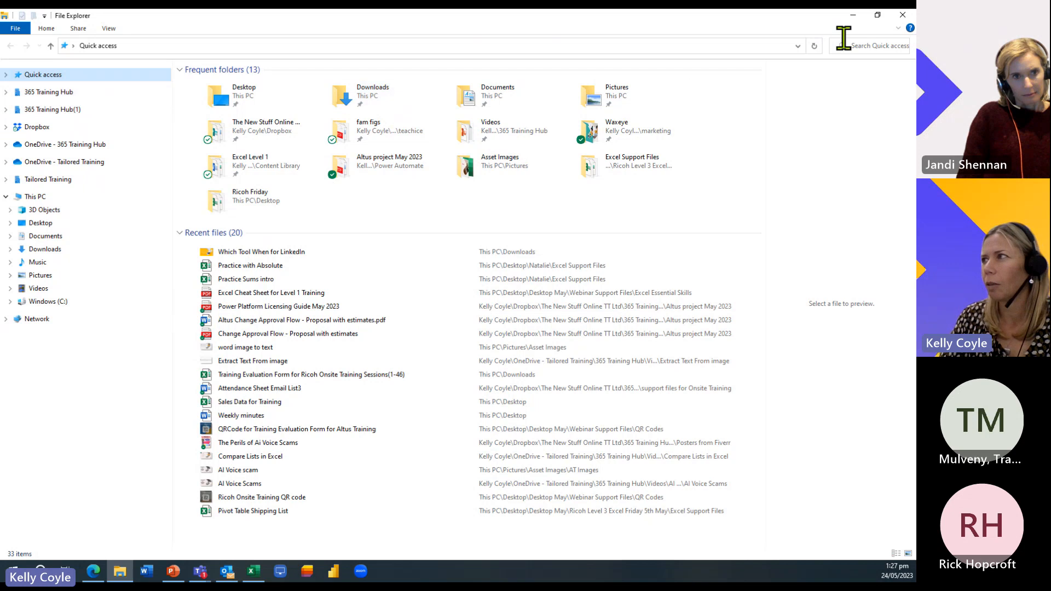
{"action": "left_click", "coordinate": [903, 16]}
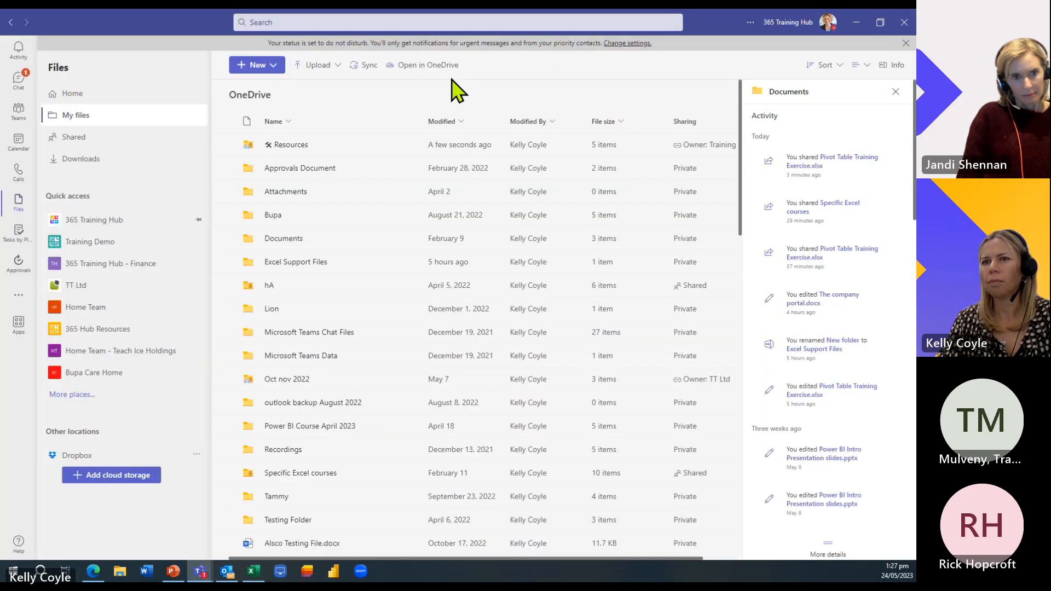